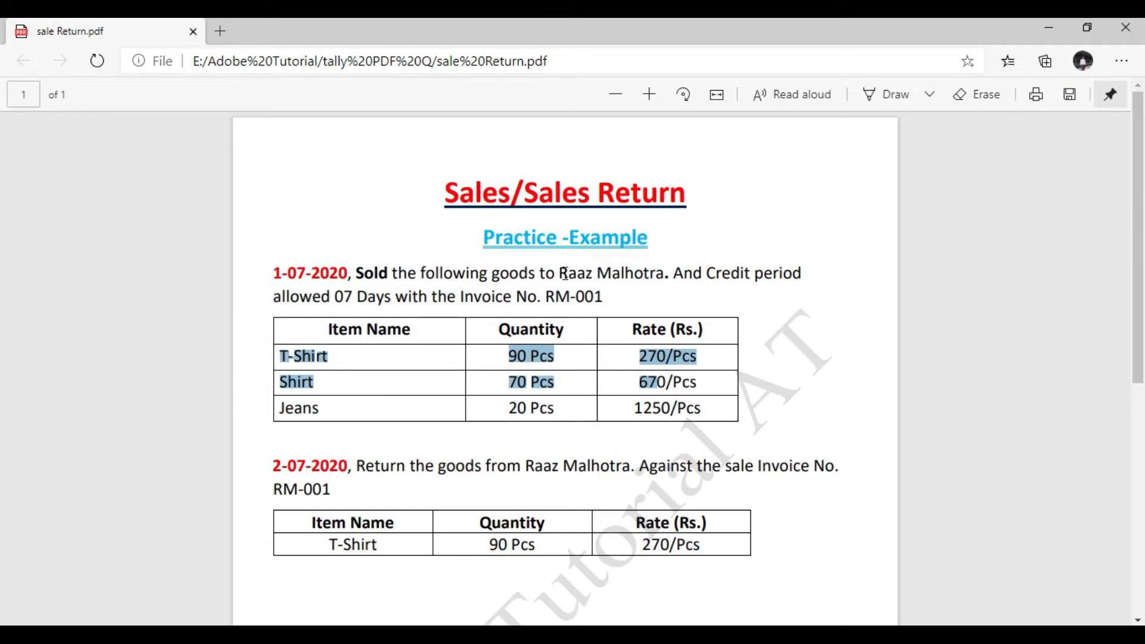
Step: Review the customer and sale details of the 1-07-2020 transaction in the PDF, and switch to Tally.ERP 9
{"action": "left_click_drag", "start_coordinate": [560, 273], "coordinate": [665, 274]}
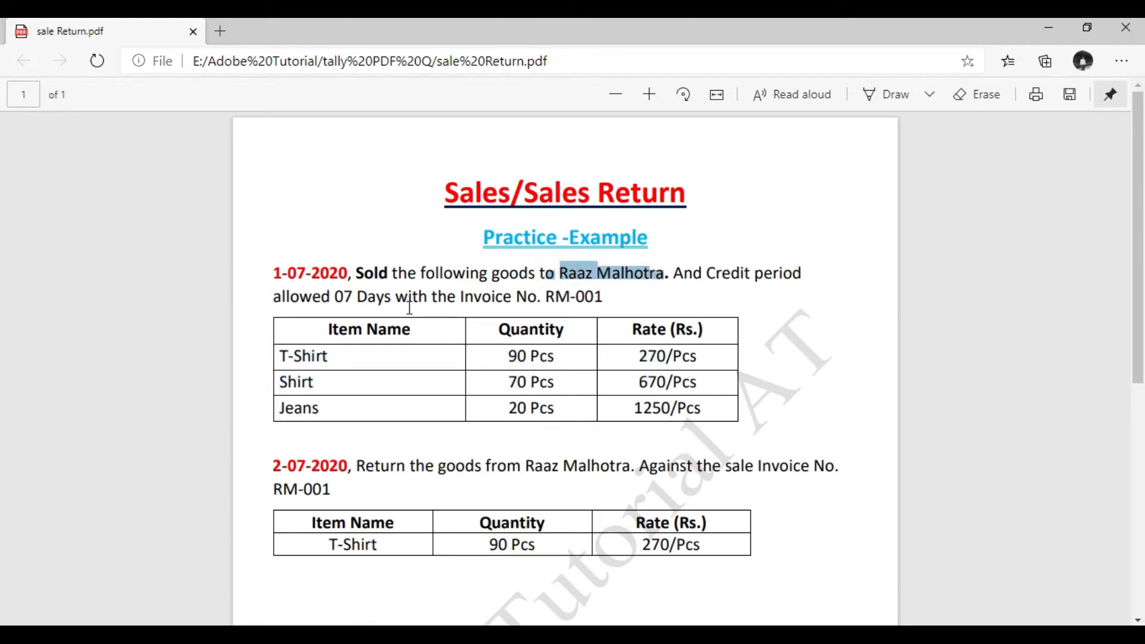
{"action": "double_click", "coordinate": [359, 274]}
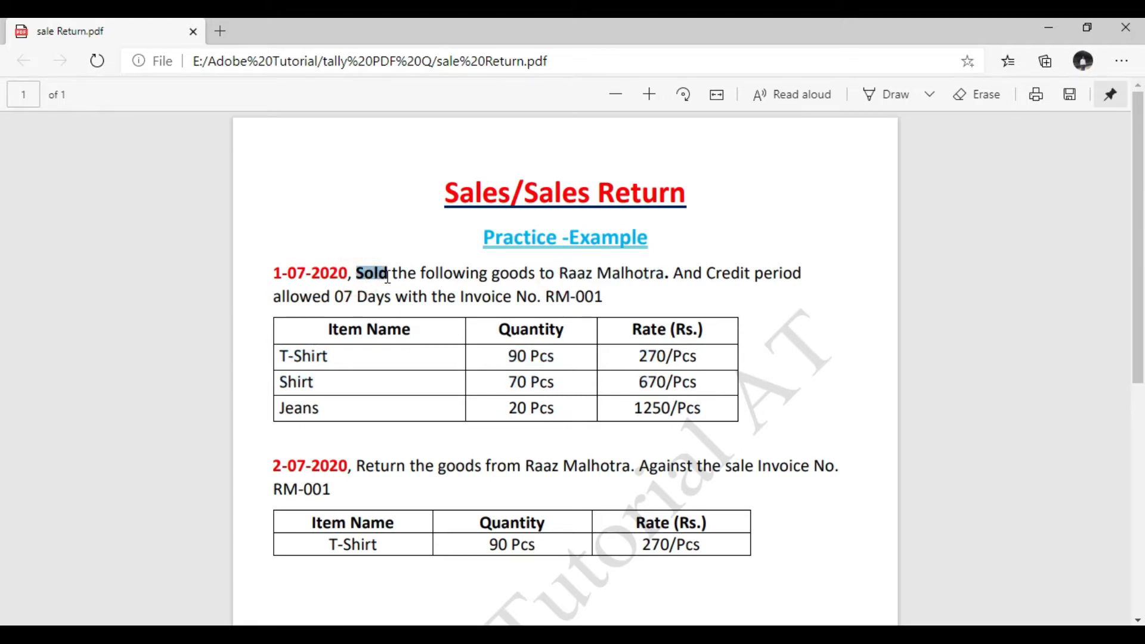
{"action": "left_click_drag", "start_coordinate": [561, 273], "coordinate": [664, 273]}
{"action": "left_click", "coordinate": [831, 381]}
{"action": "left_click", "coordinate": [697, 636]}
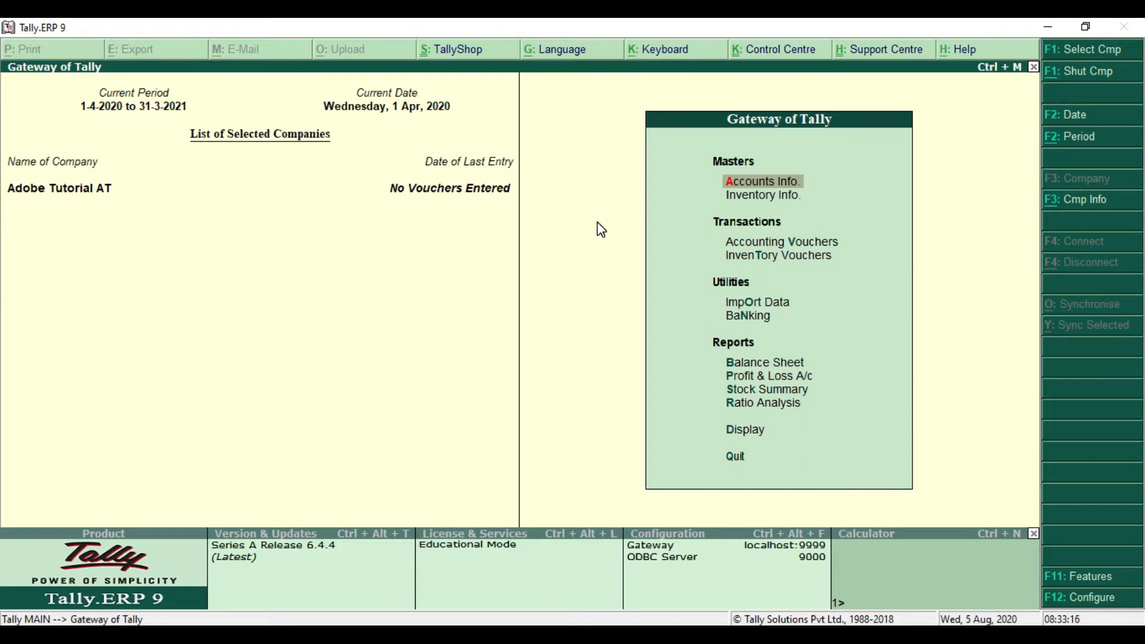
Step: Start a new single ledger in the accounts masters and enter the customer's full name as its name
{"action": "left_click", "coordinate": [827, 185]}
{"action": "key", "text": "Escape"}
{"action": "left_click", "coordinate": [803, 185]}
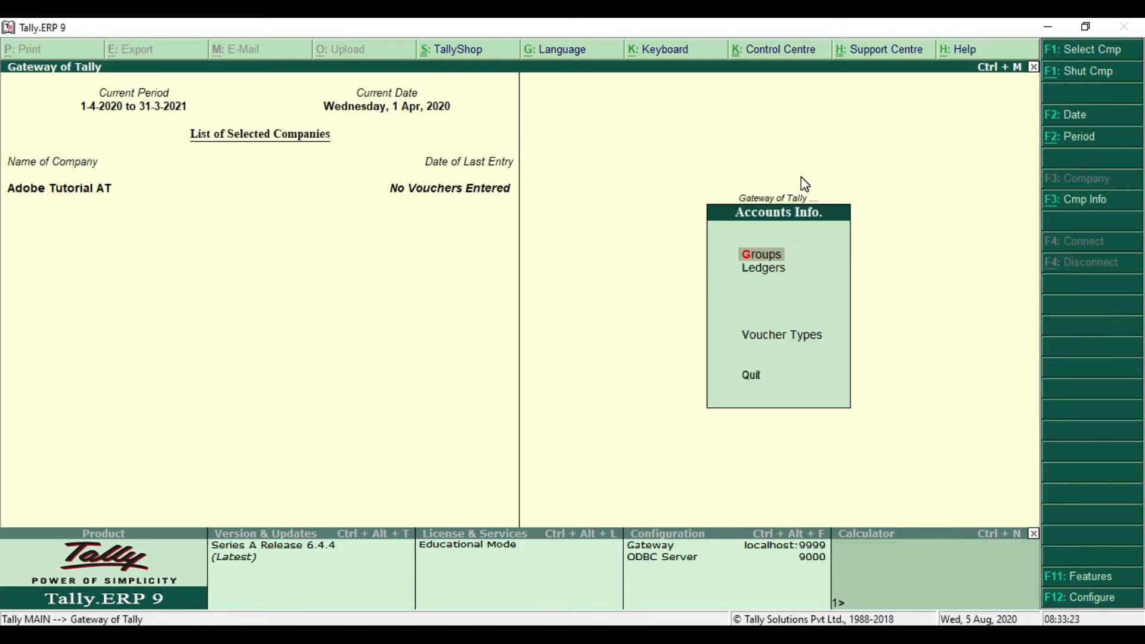
{"action": "key", "text": "Down"}
{"action": "key", "text": "Return"}
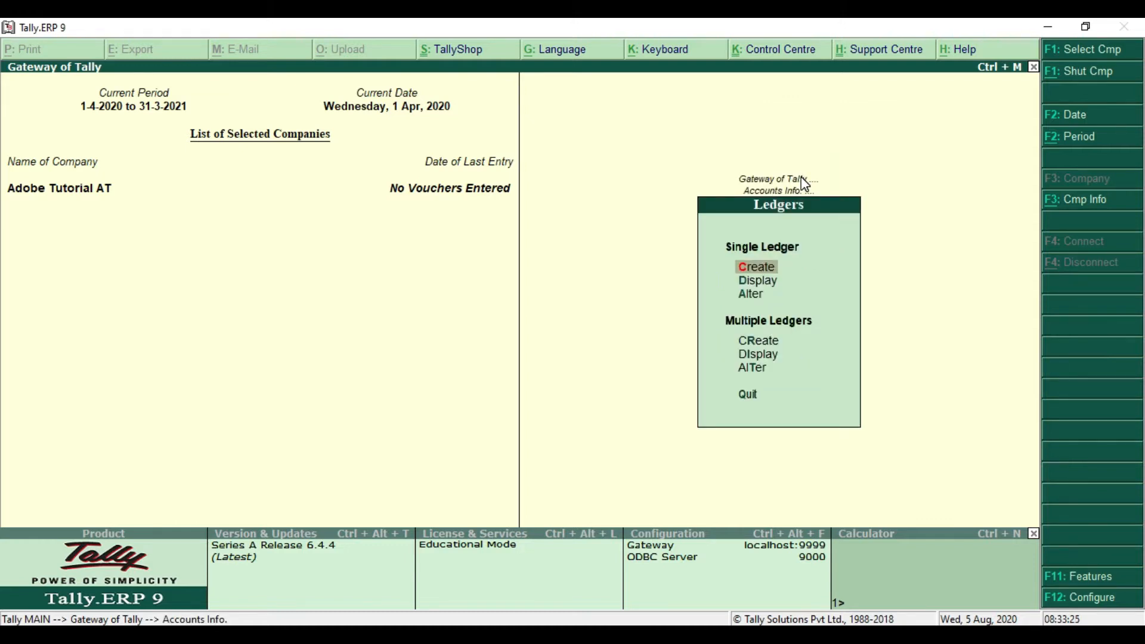
{"action": "key", "text": "Return"}
{"action": "type", "text": "Raaz Malhotra"}
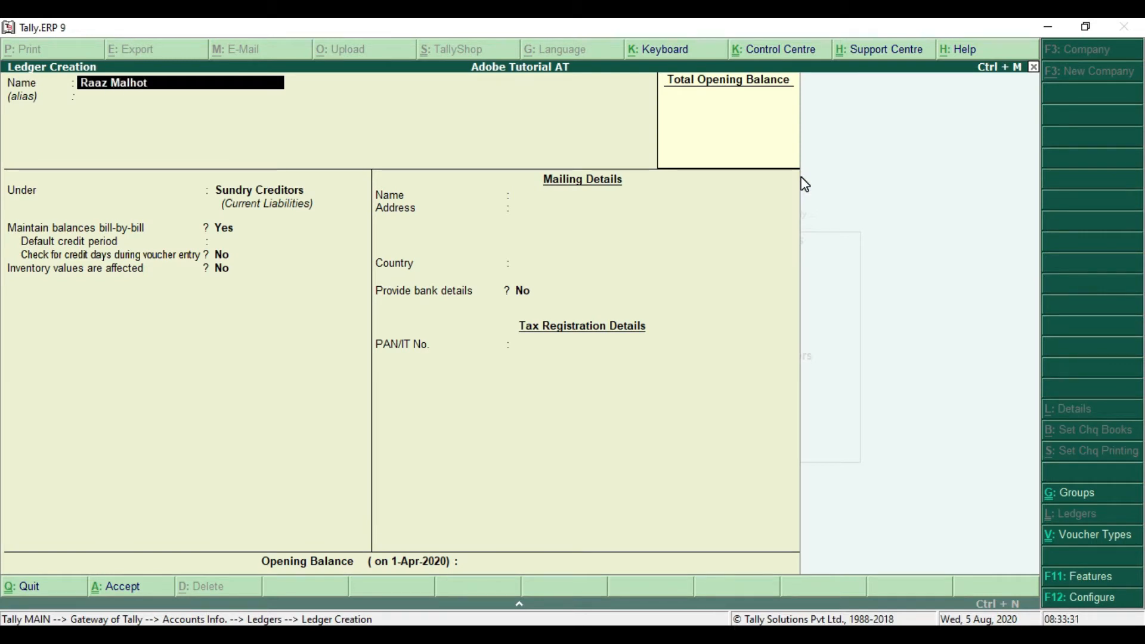
{"action": "key", "text": "Return"}
{"action": "key", "text": "Return"}
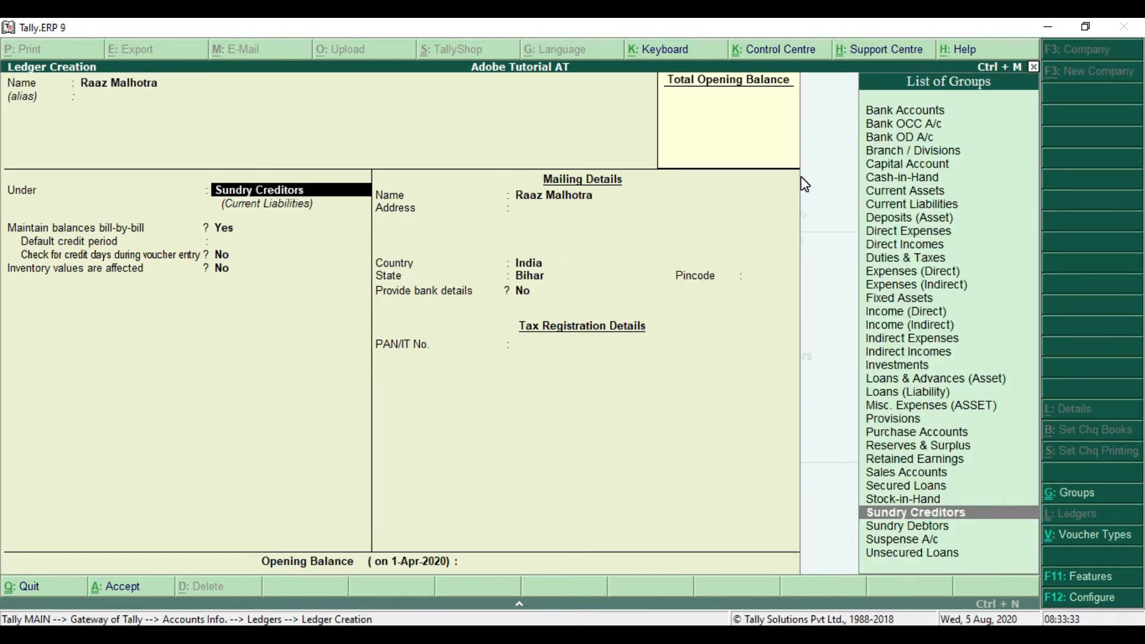
Step: Place the customer ledger under Sundry Debtors, keep the default credit and mailing settings, and save it
{"action": "left_click", "coordinate": [982, 532]}
{"action": "key", "text": "Return"}
{"action": "key", "text": "Return"}
{"action": "key", "text": "Return"}
{"action": "key", "text": "Return"}
{"action": "key", "text": "Return"}
{"action": "key", "text": "Return"}
{"action": "key", "text": "Return"}
{"action": "key", "text": "Return"}
{"action": "key", "text": "Return"}
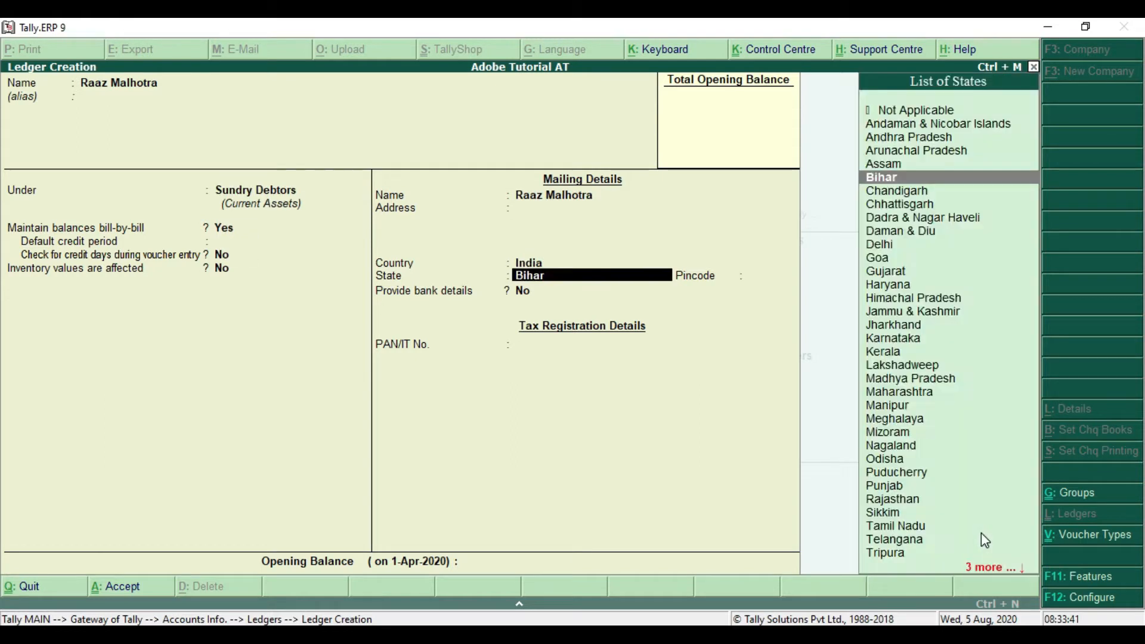
{"action": "key", "text": "Return"}
{"action": "key", "text": "Return"}
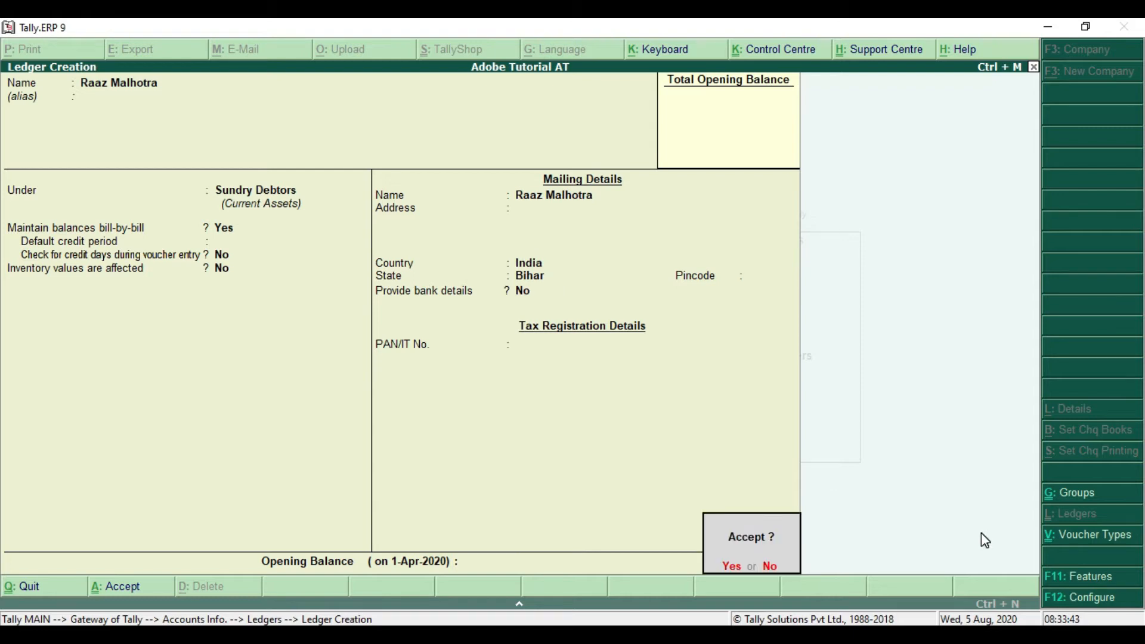
{"action": "key", "text": "Return"}
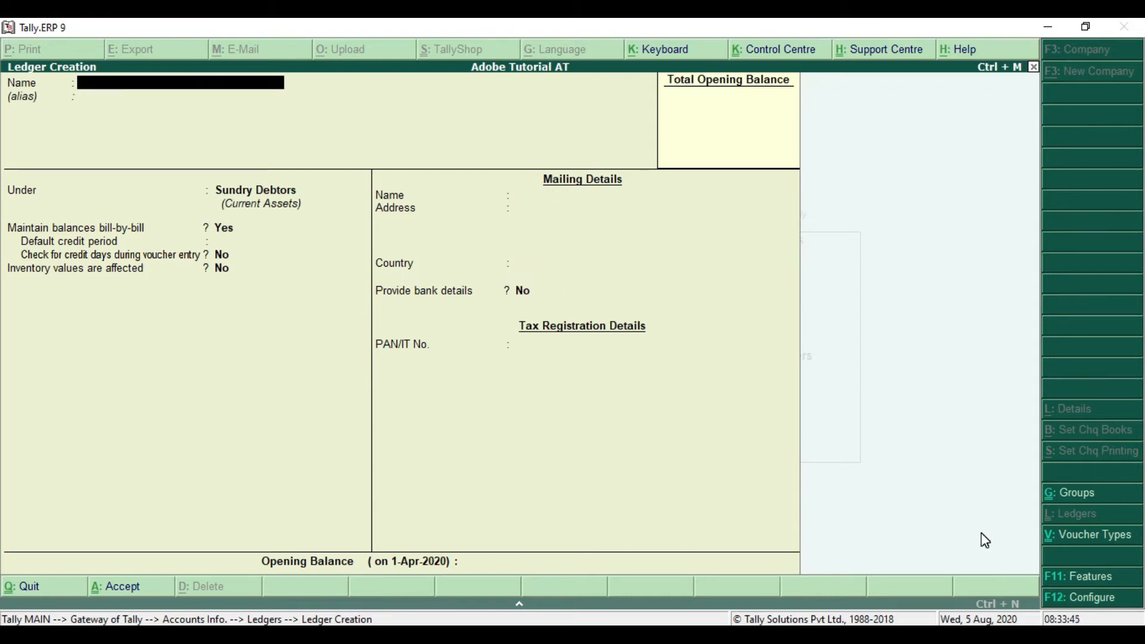
Step: Create a ledger named Sale under Sales Accounts, save it, and return to the Gateway of Tally
{"action": "type", "text": "Sale"}
{"action": "key", "text": "Return"}
{"action": "key", "text": "Return"}
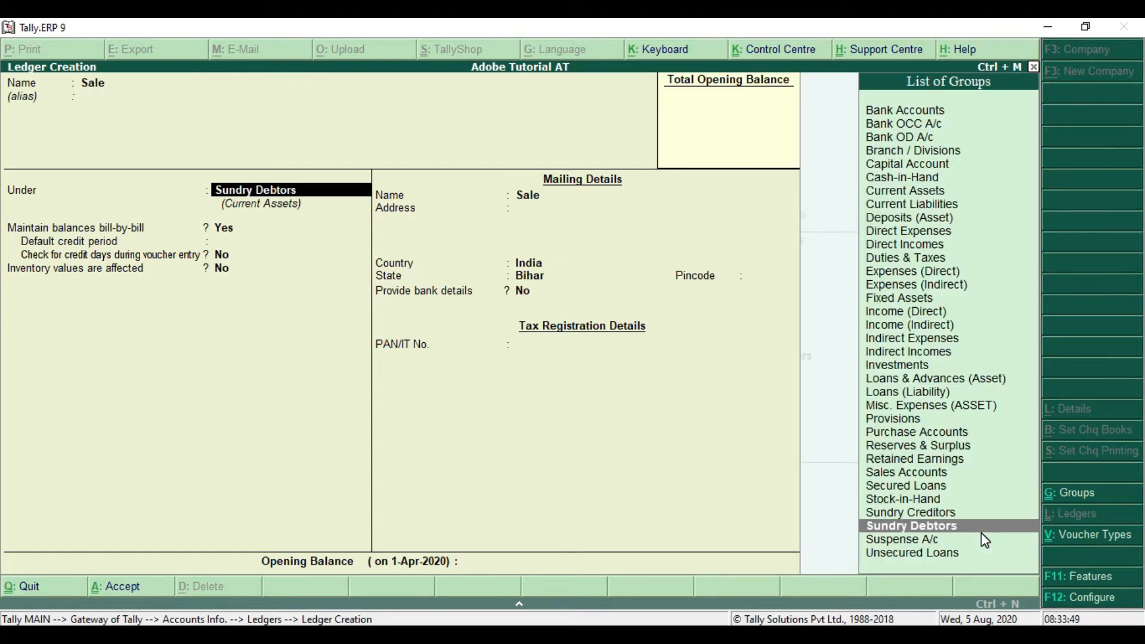
{"action": "type", "text": "S"}
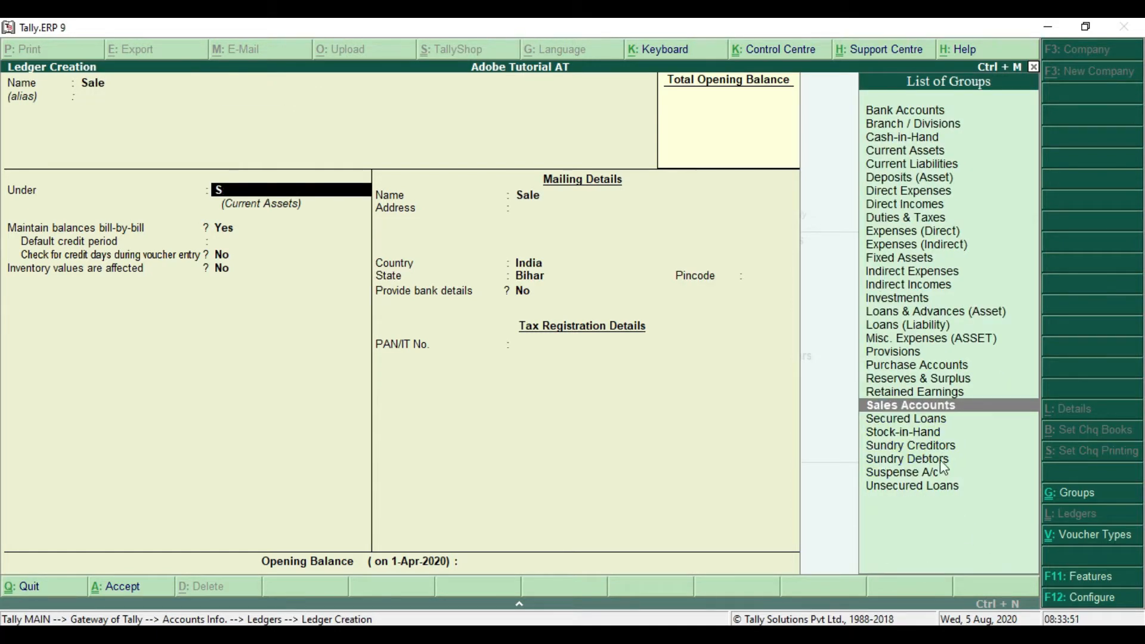
{"action": "left_click", "coordinate": [981, 411]}
{"action": "key", "text": "Return"}
{"action": "key", "text": "Return"}
{"action": "key", "text": "Return"}
{"action": "key", "text": "Return"}
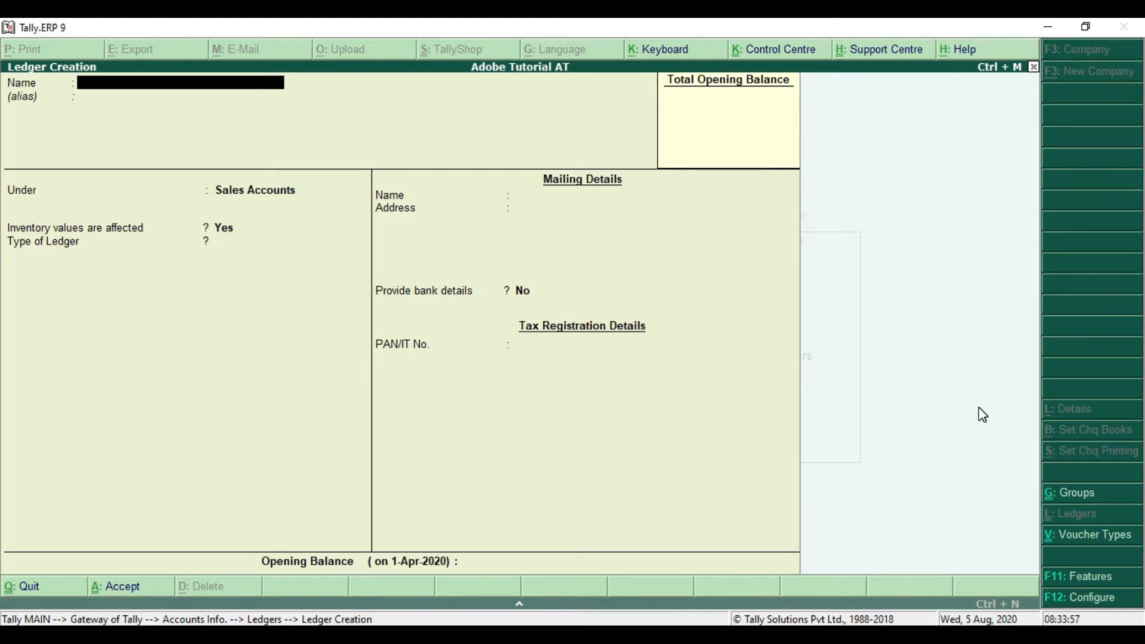
{"action": "key", "text": "Escape"}
{"action": "key", "text": "Return"}
{"action": "key", "text": "Escape"}
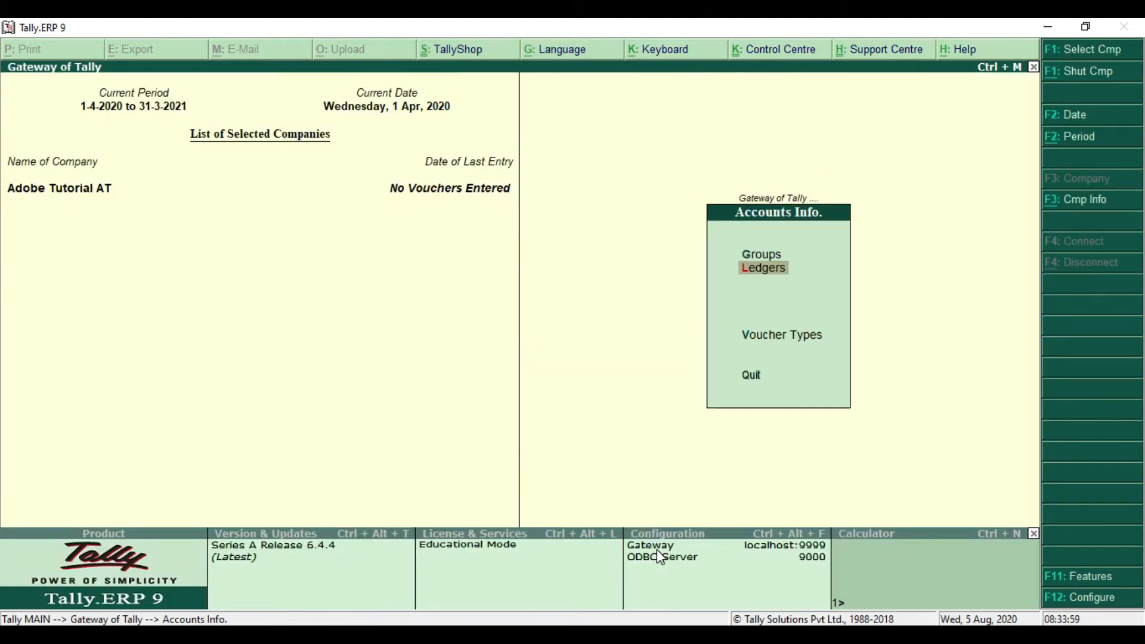
{"action": "key", "text": "Escape"}
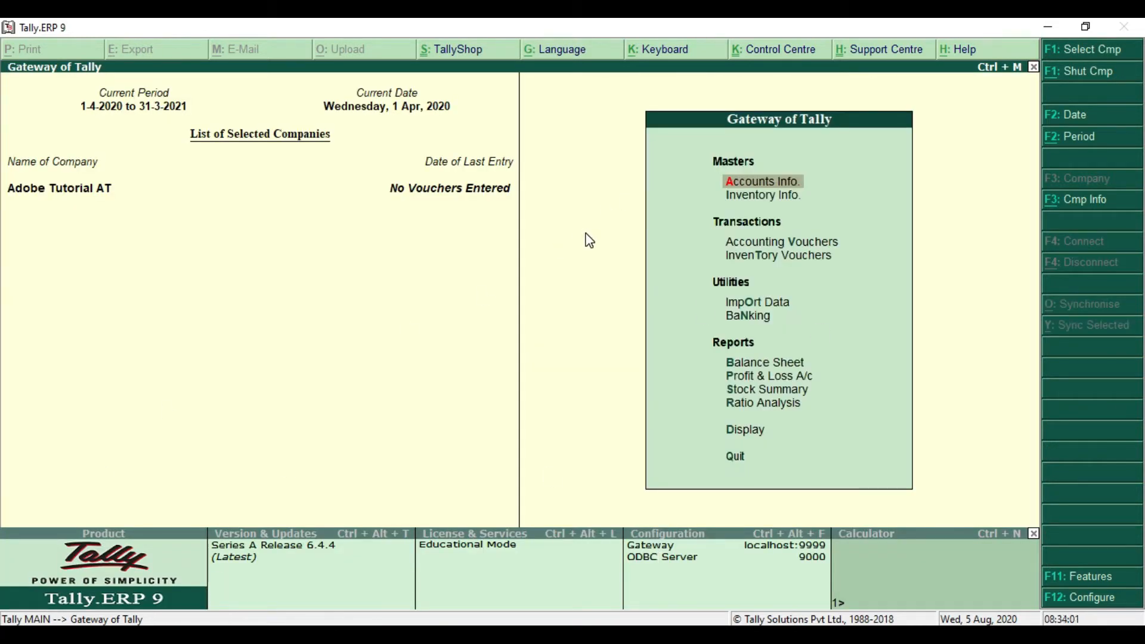
Step: Switch to the PDF to check the item tables of the sale and return transactions, and go back to Tally.ERP 9
{"action": "key", "text": "alt+Tab"}
{"action": "scroll", "coordinate": [381, 417], "scroll_direction": "down", "scroll_amount": 1}
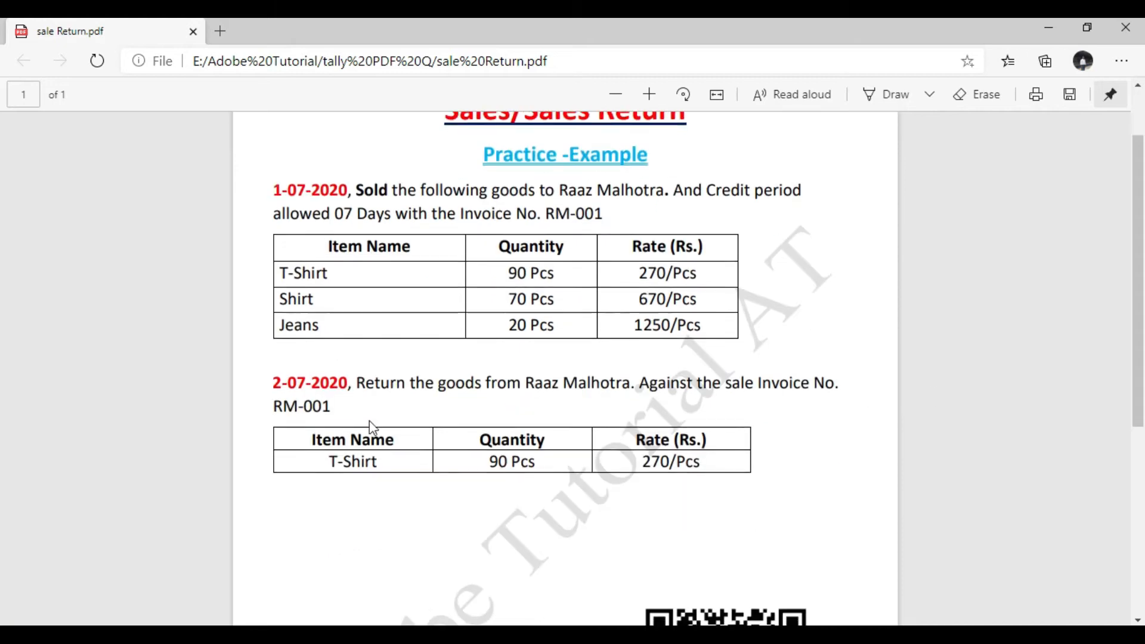
{"action": "left_click_drag", "start_coordinate": [311, 441], "coordinate": [358, 460]}
{"action": "left_click", "coordinate": [415, 471]}
{"action": "key", "text": "alt+Tab"}
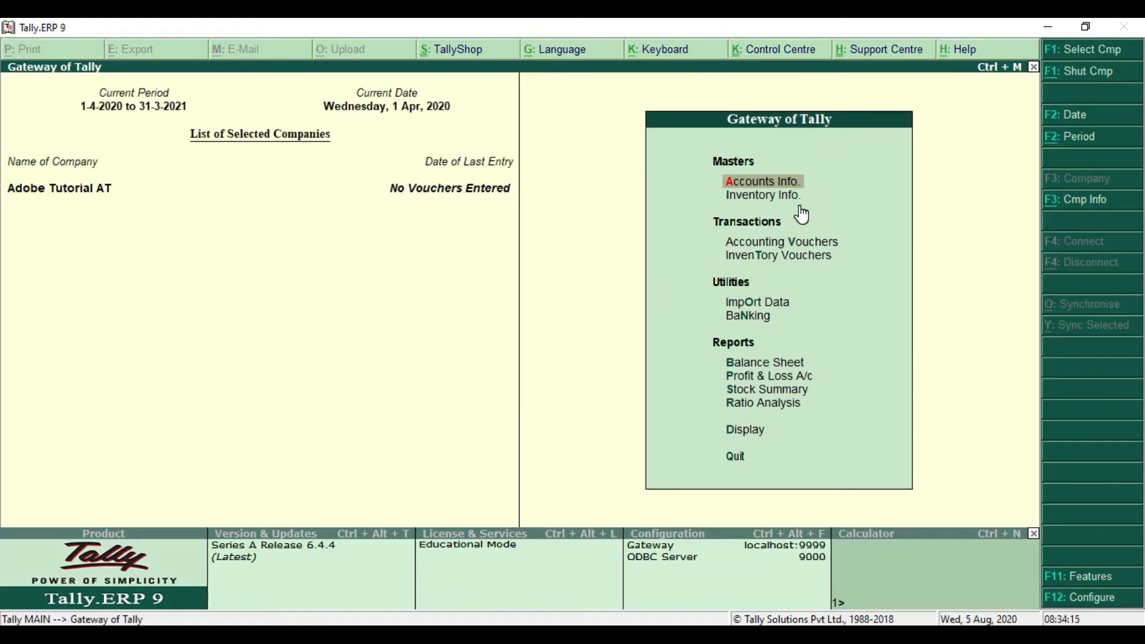
Step: Start a new single stock item in the inventory masters and name it T-Shirt
{"action": "left_click", "coordinate": [800, 206]}
{"action": "left_click", "coordinate": [800, 206]}
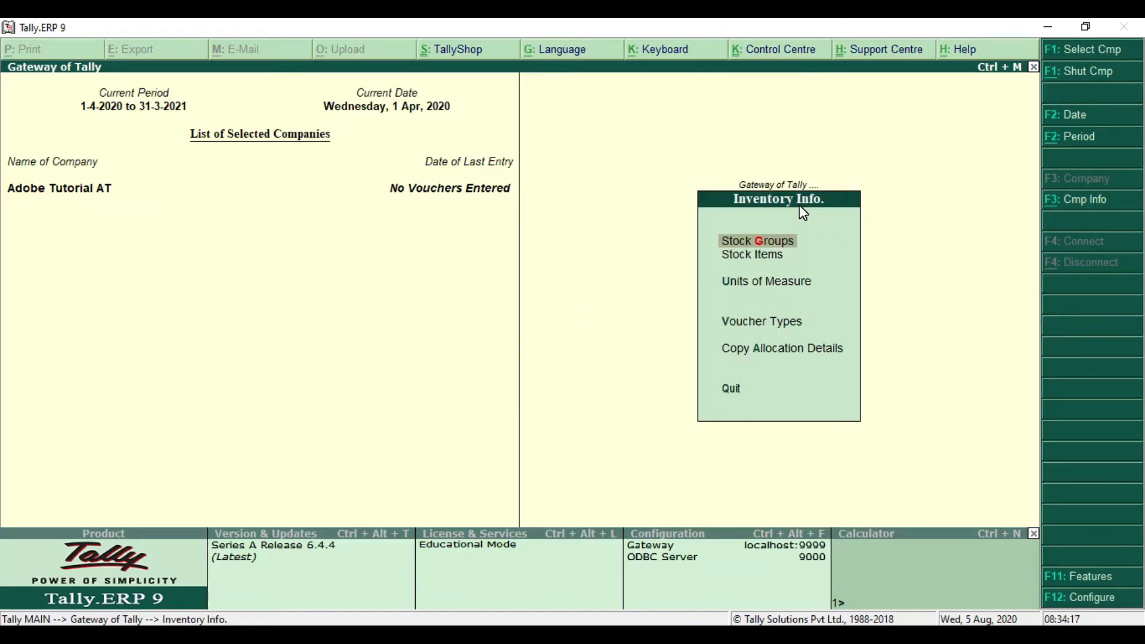
{"action": "key", "text": "Down"}
{"action": "key", "text": "Return"}
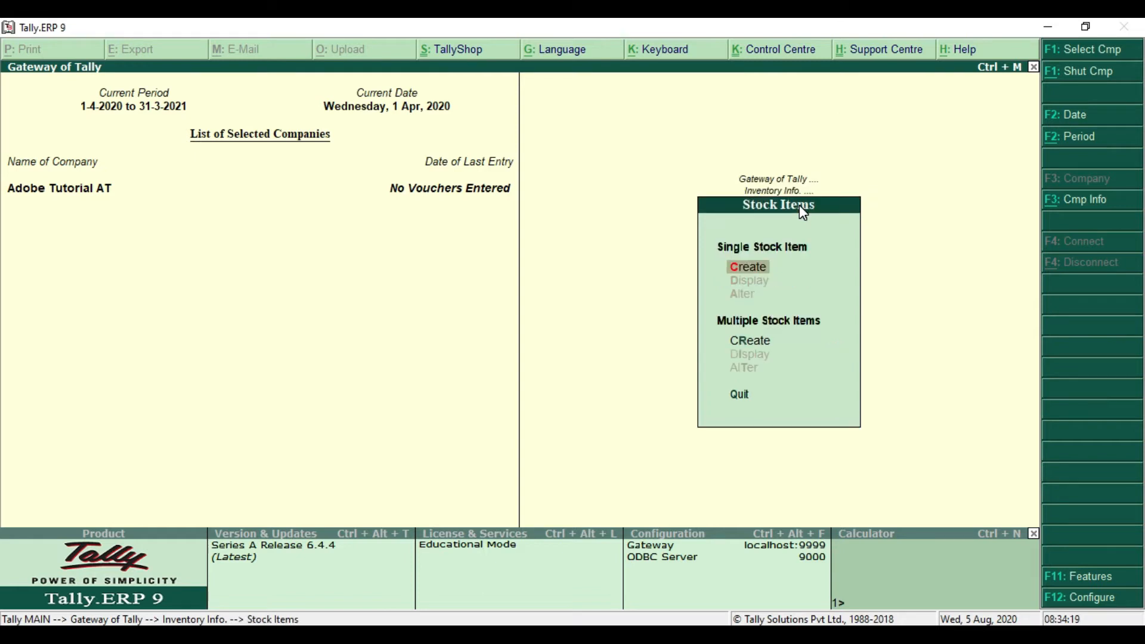
{"action": "key", "text": "Return"}
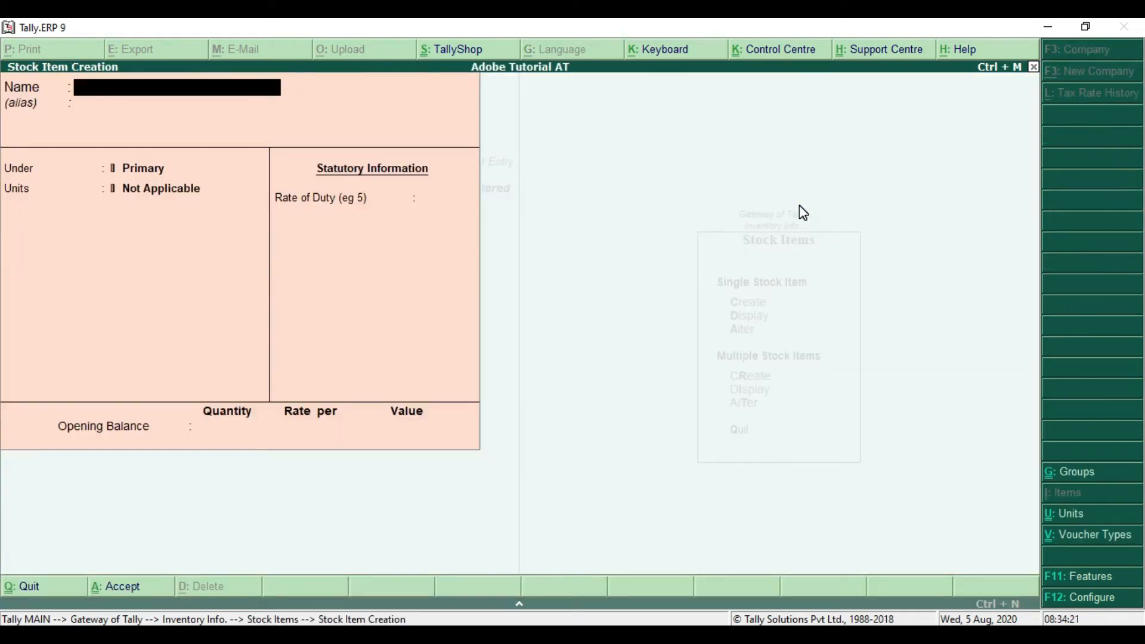
{"action": "type", "text": "T-Shirt"}
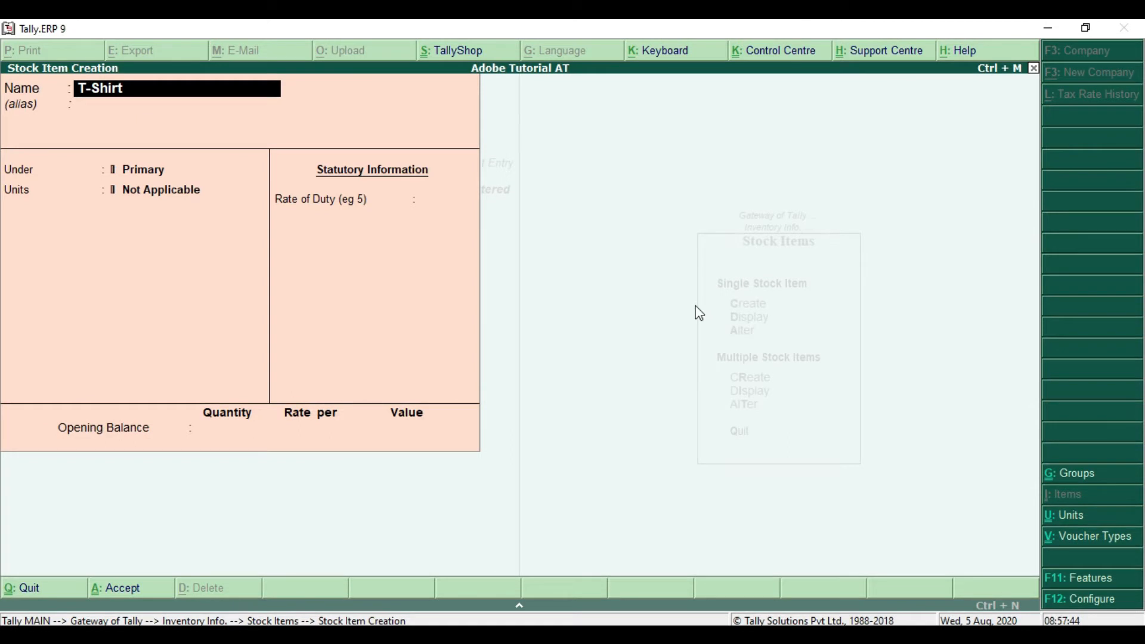
{"action": "key", "text": "Return"}
{"action": "key", "text": "Return"}
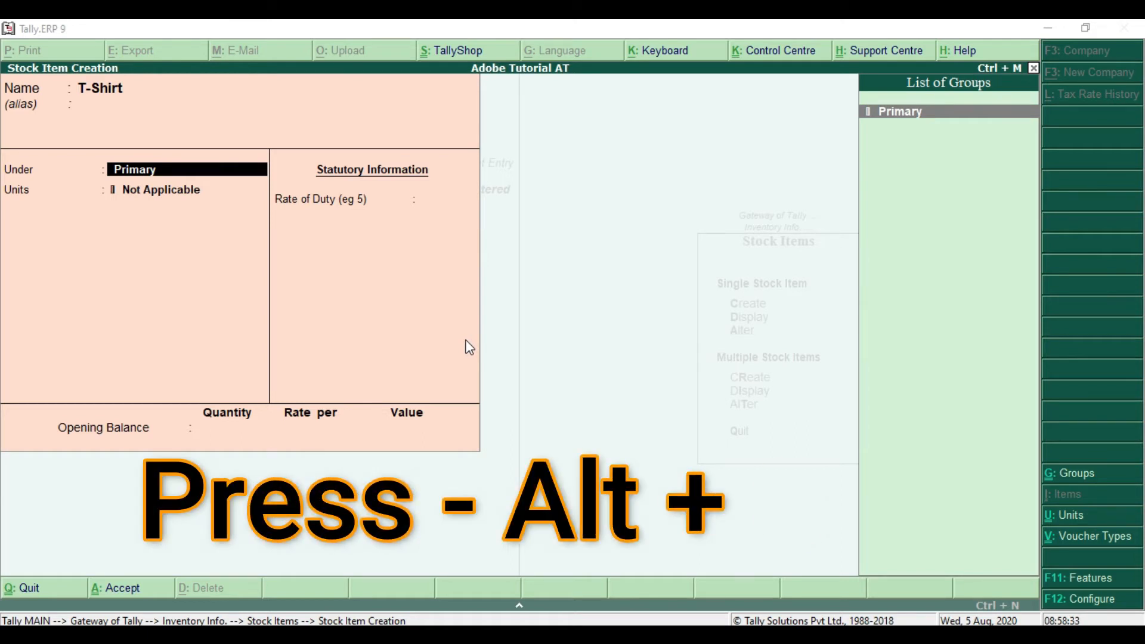
Step: Create a stock group named Cloth under Primary from within the T-Shirt item and assign the item to it
{"action": "key", "text": "alt+c"}
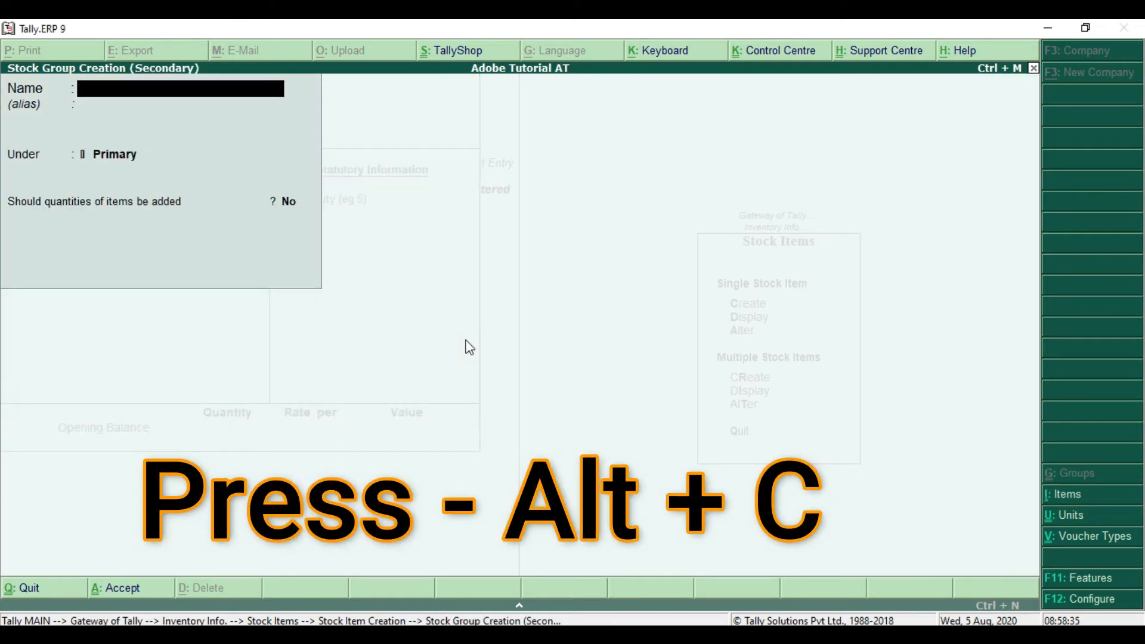
{"action": "type", "text": "Cloth"}
{"action": "key", "text": "Return"}
{"action": "key", "text": "Return"}
{"action": "key", "text": "Return"}
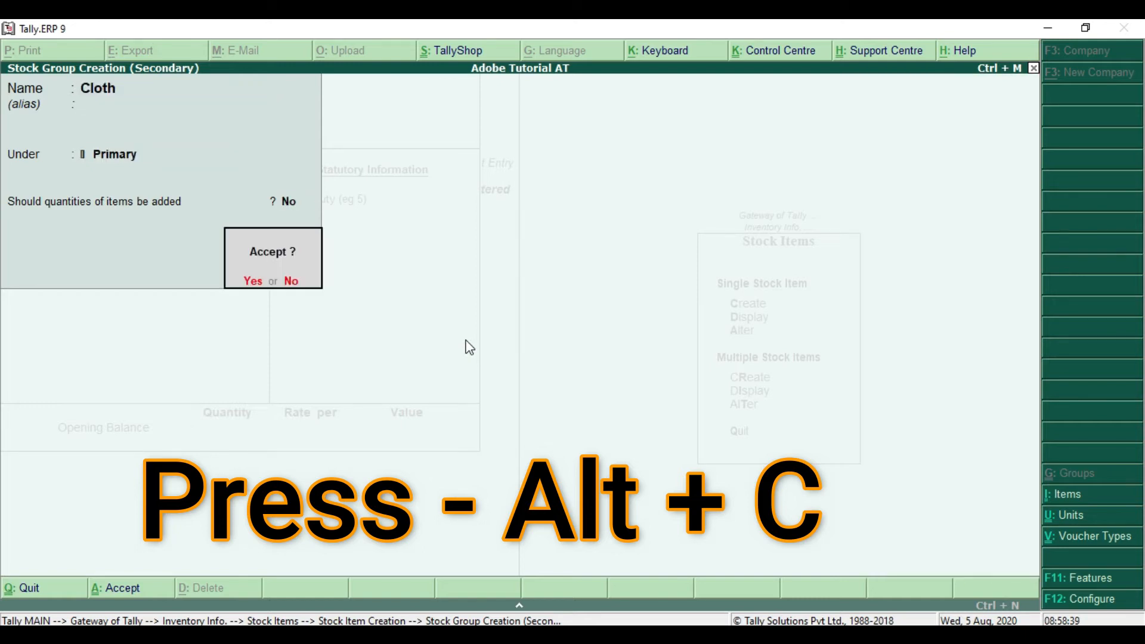
{"action": "key", "text": "Return"}
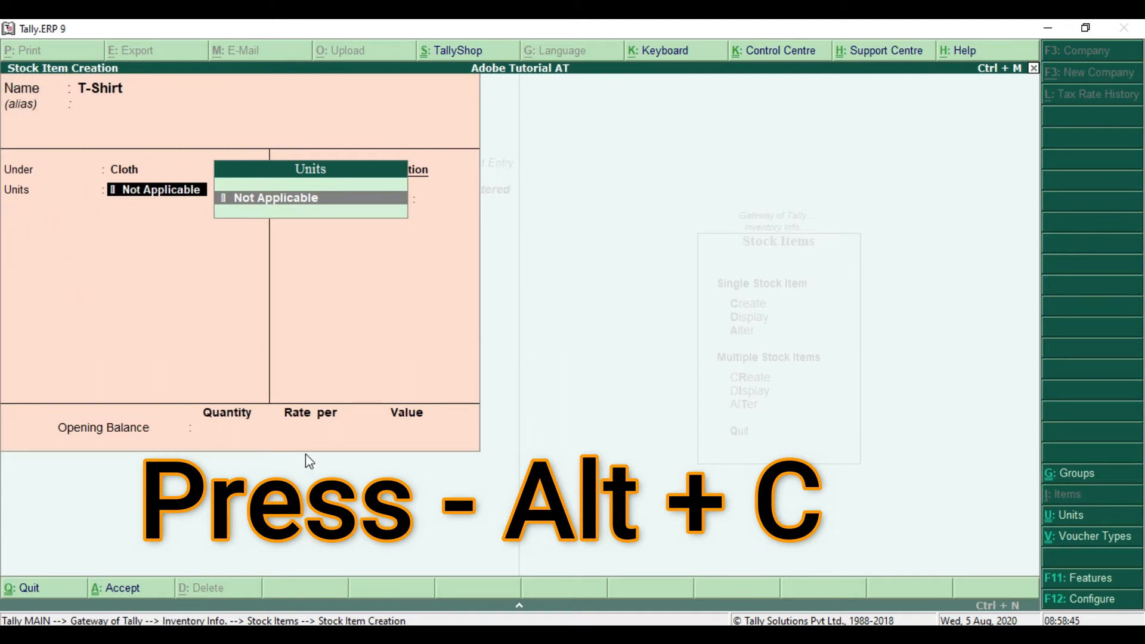
Step: Create a simple unit with the symbol Pcs for the T-Shirt item, and save the item
{"action": "key", "text": "alt+c"}
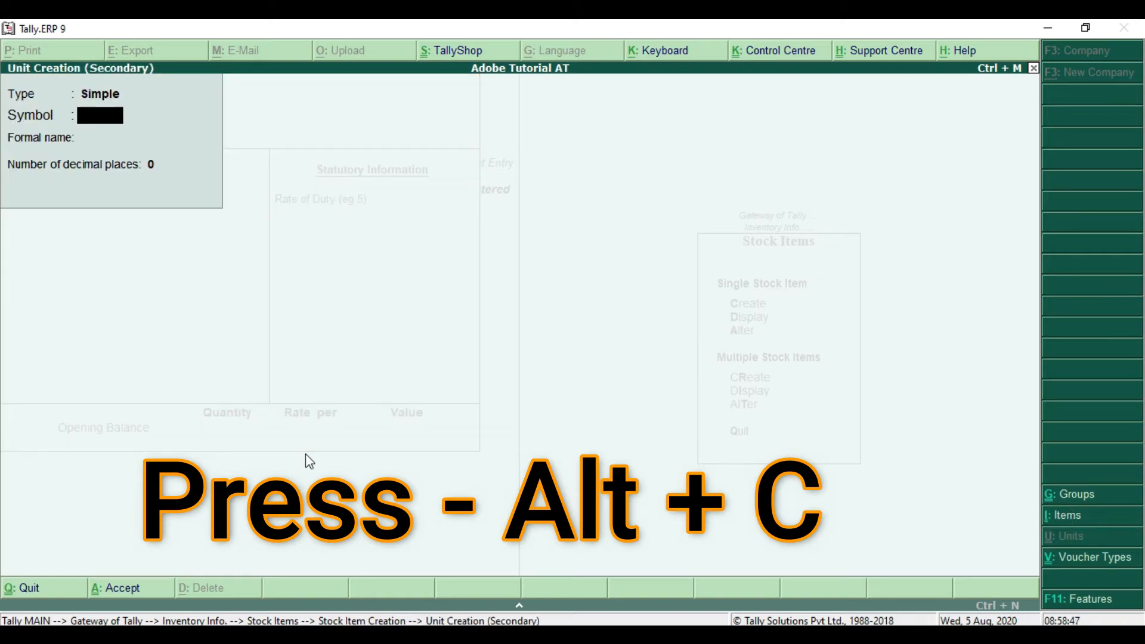
{"action": "type", "text": "Pcs"}
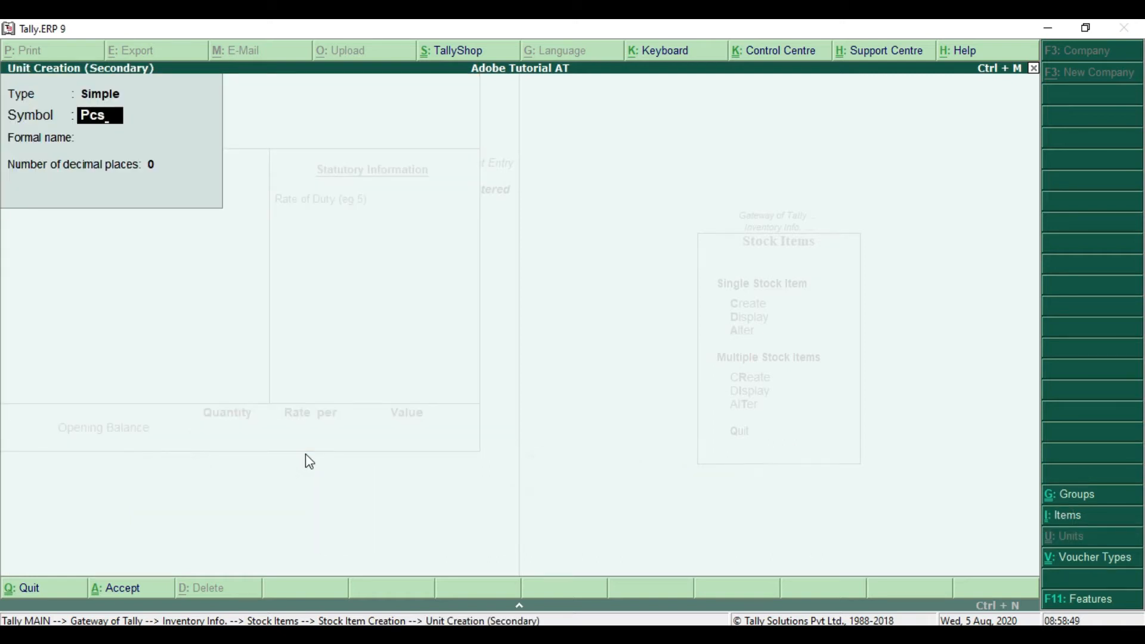
{"action": "key", "text": "Return"}
{"action": "key", "text": "Return"}
{"action": "key", "text": "Return"}
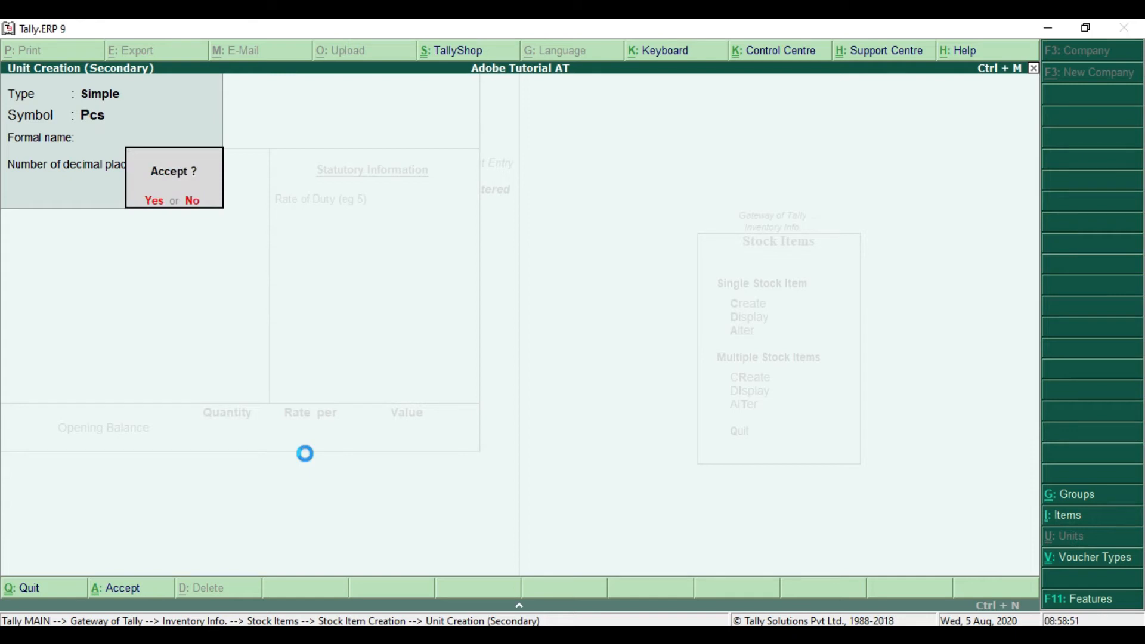
{"action": "key", "text": "Return"}
{"action": "key", "text": "Return"}
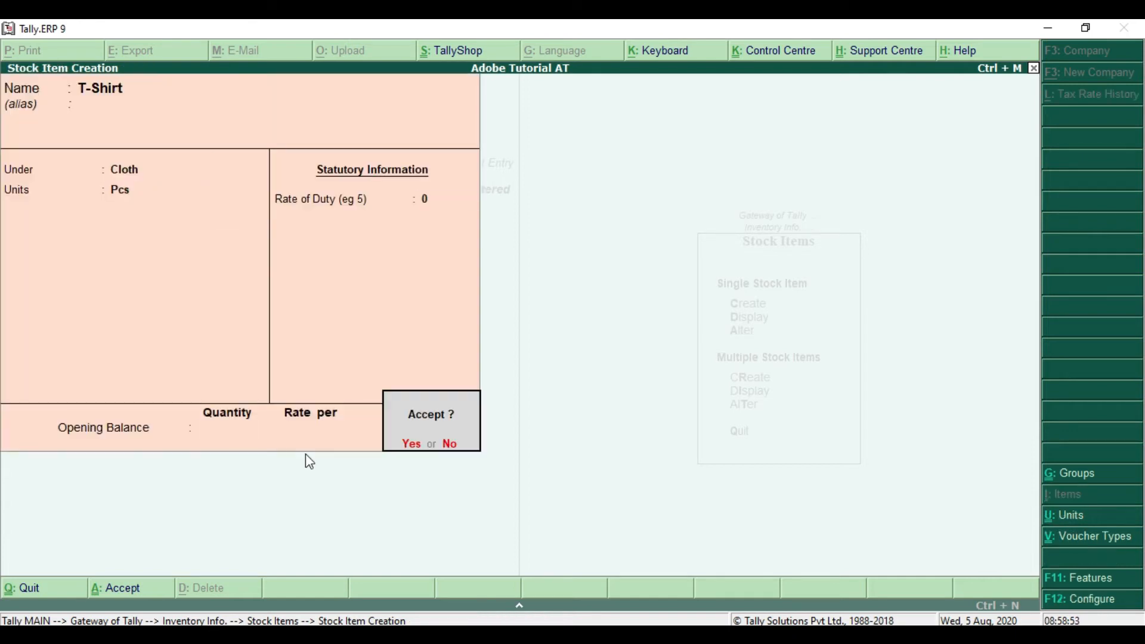
{"action": "key", "text": "Return"}
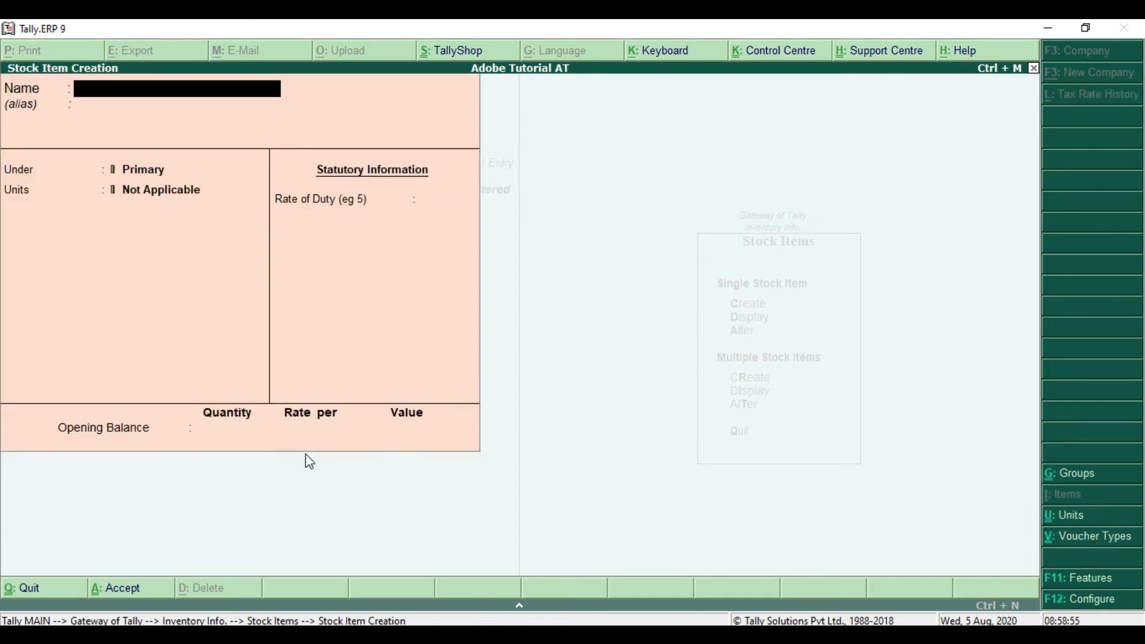
Step: Check the second item of the sale in the PDF and return to Tally.ERP 9
{"action": "key", "text": "alt+Tab"}
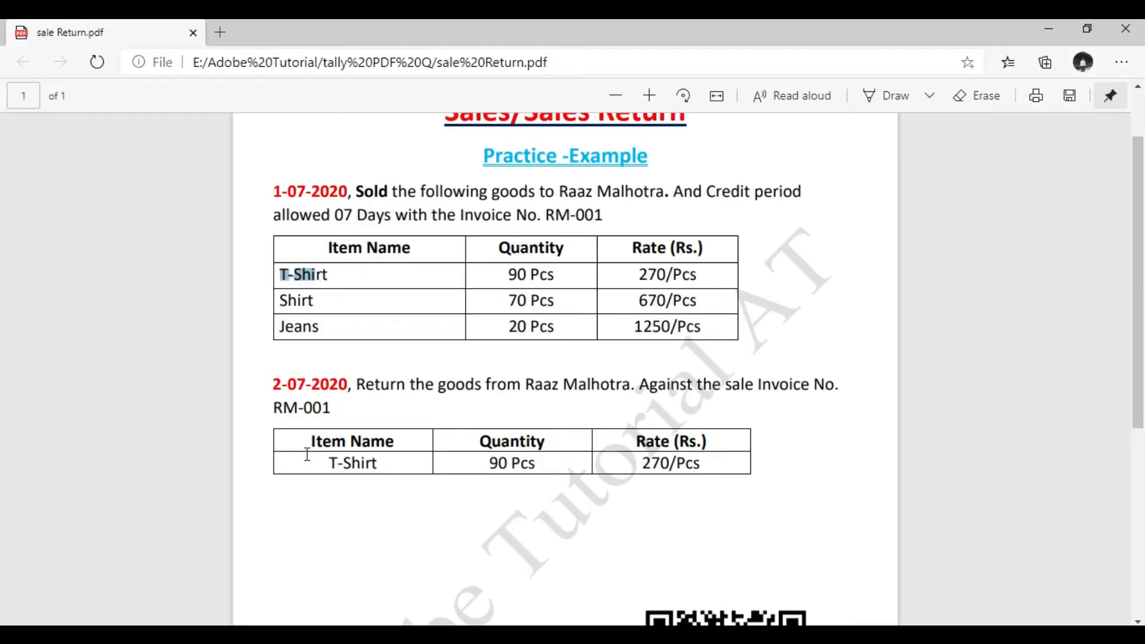
{"action": "double_click", "coordinate": [277, 300]}
{"action": "key", "text": "alt+Tab"}
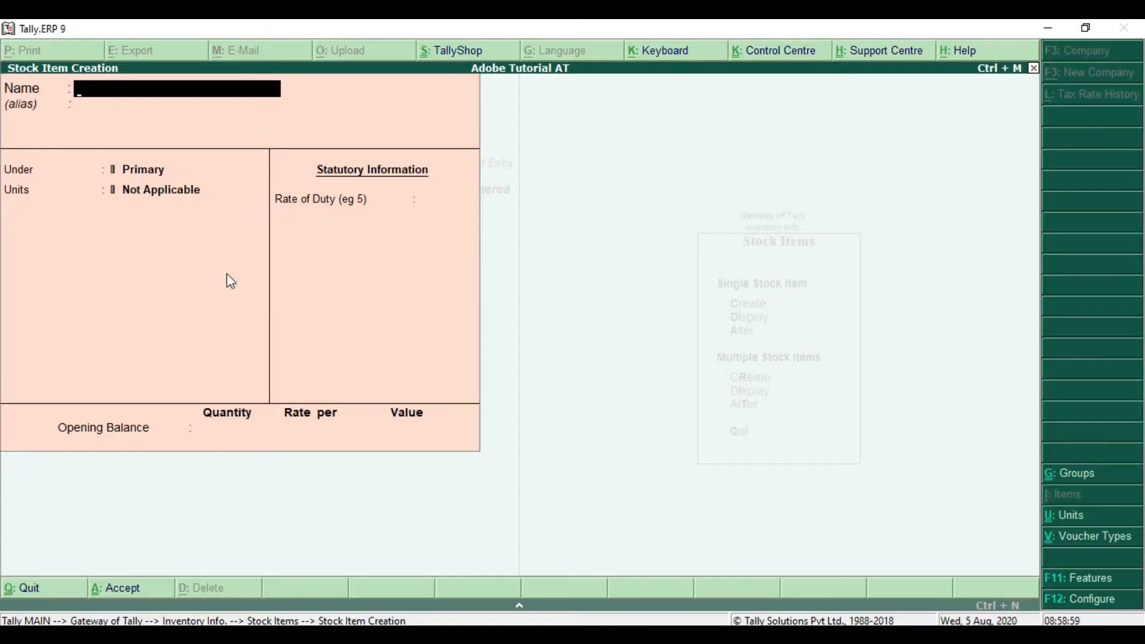
Step: Name the new stock item Shirt
{"action": "type", "text": "Dhirt"}
{"action": "key", "text": "BackSpace"}
{"action": "key", "text": "BackSpace"}
{"action": "key", "text": "BackSpace"}
{"action": "key", "text": "BackSpace"}
{"action": "type", "text": "Shirt"}
{"action": "key", "text": "Return"}
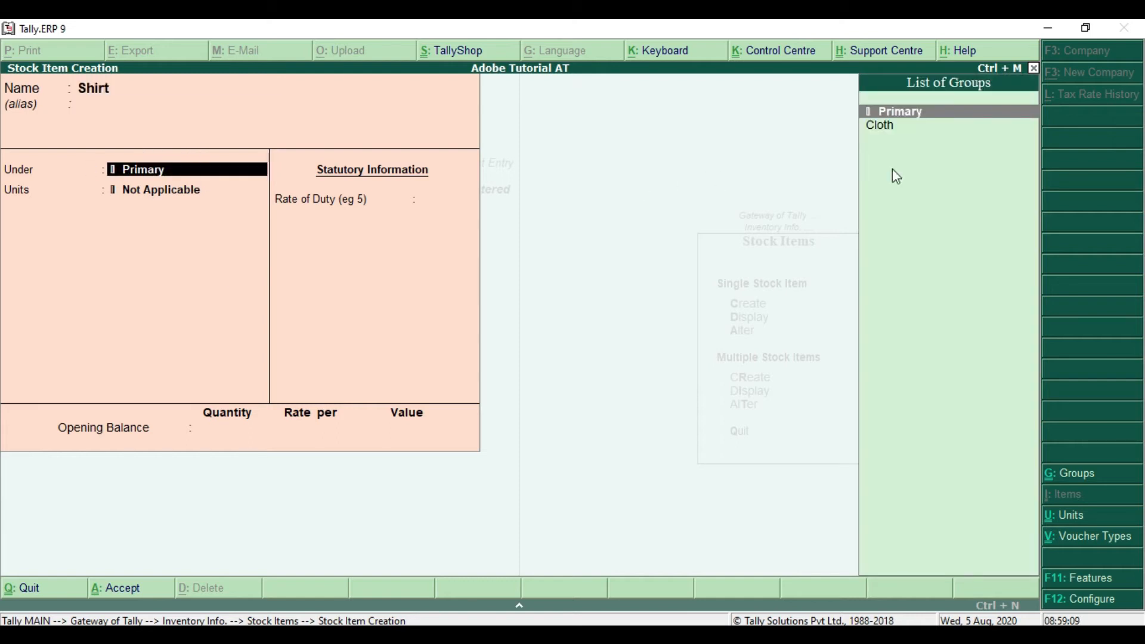
Step: Assign the Shirt item to the Cloth group with the unit Pcs, and save it
{"action": "left_click", "coordinate": [901, 128]}
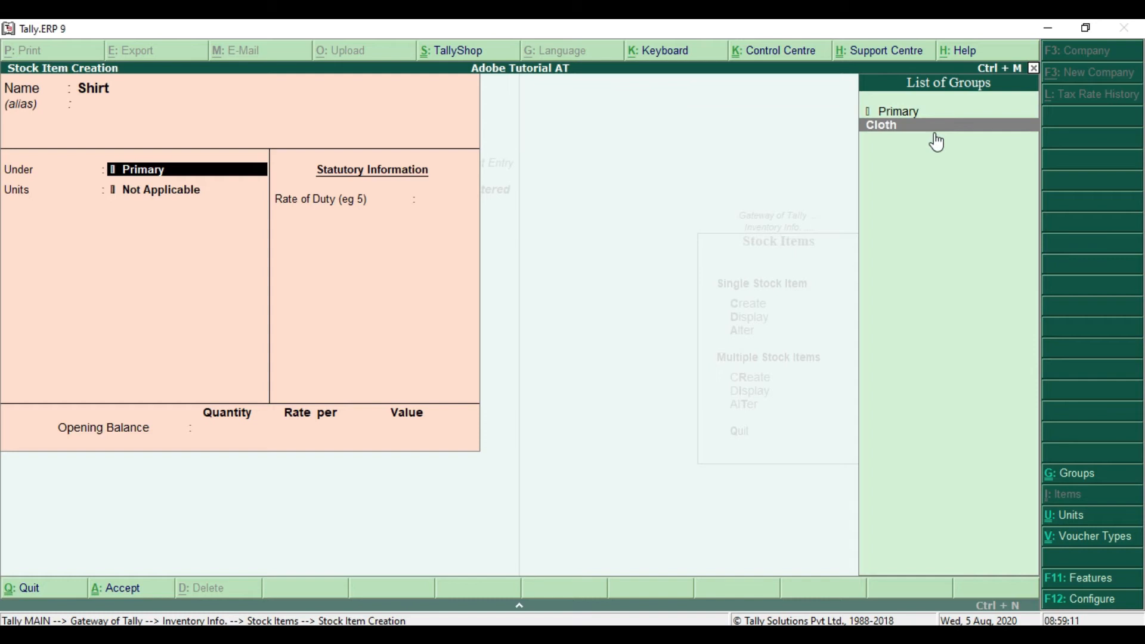
{"action": "left_click", "coordinate": [937, 129]}
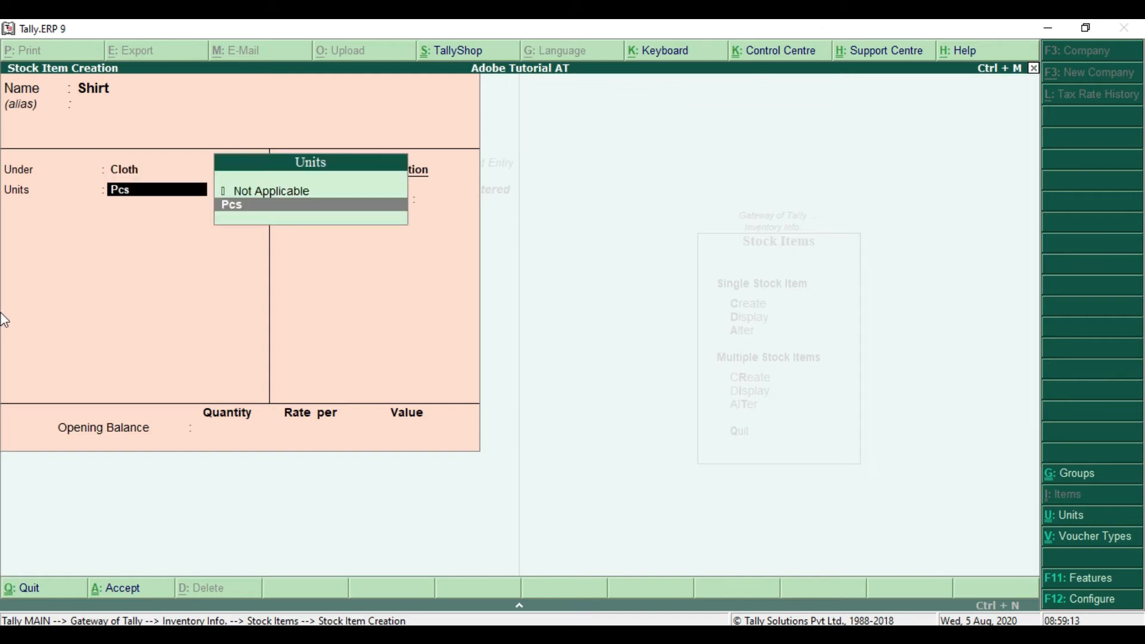
{"action": "left_click", "coordinate": [259, 216]}
{"action": "key", "text": "Return"}
{"action": "key", "text": "Return"}
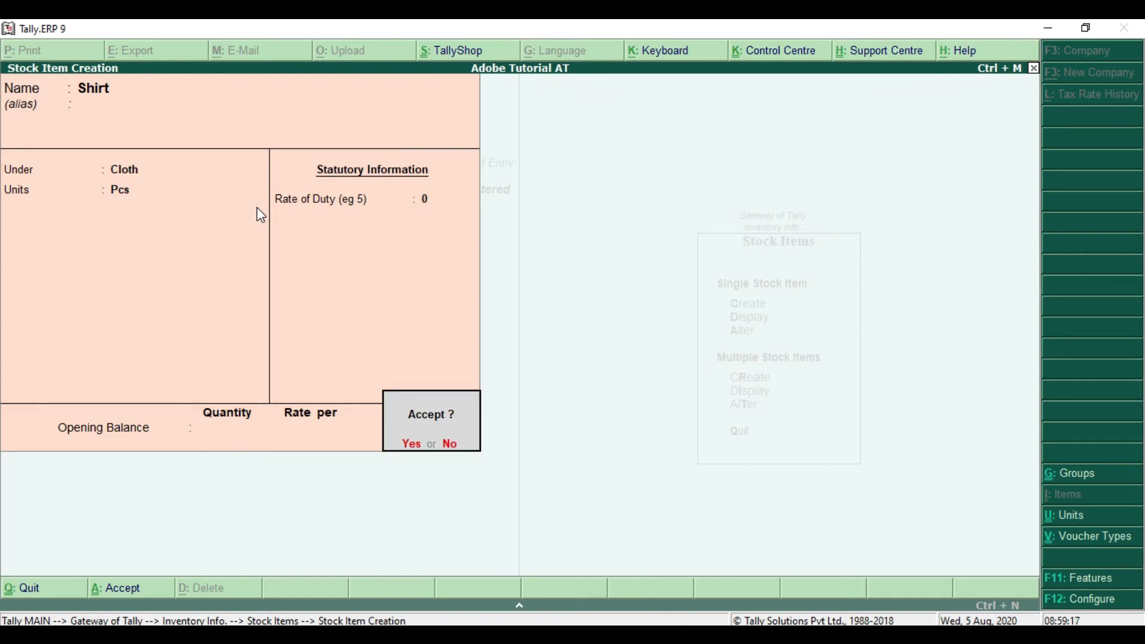
{"action": "key", "text": "Return"}
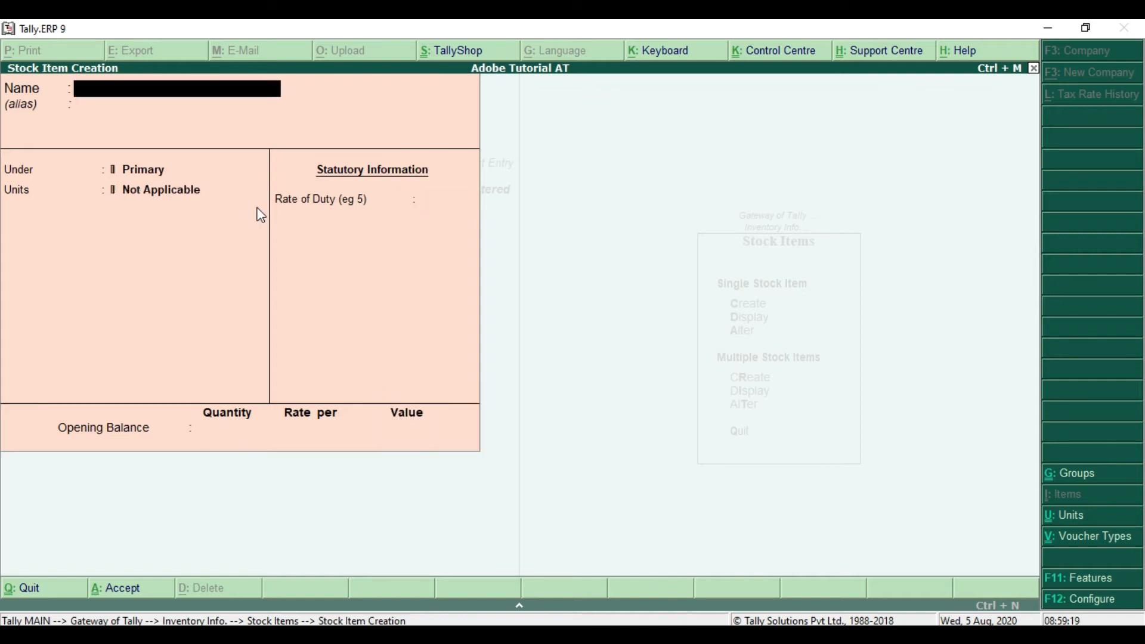
Step: Check the third item of the sale in the PDF, and name the next stock item Jeans in Tally.ERP 9
{"action": "key", "text": "alt+Tab"}
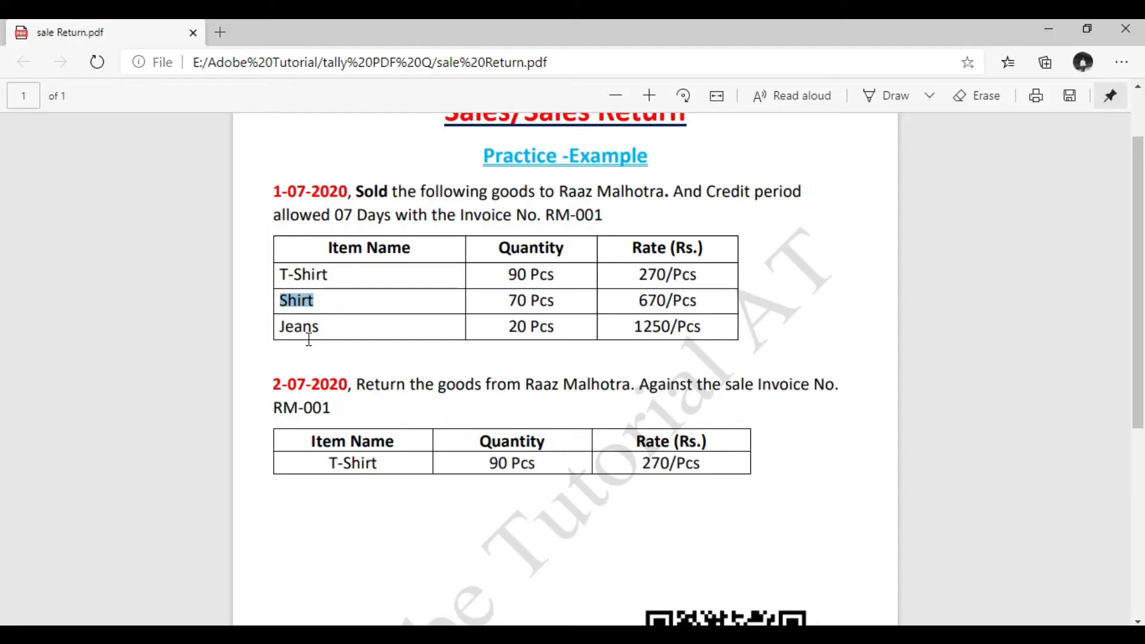
{"action": "key", "text": "alt+Tab"}
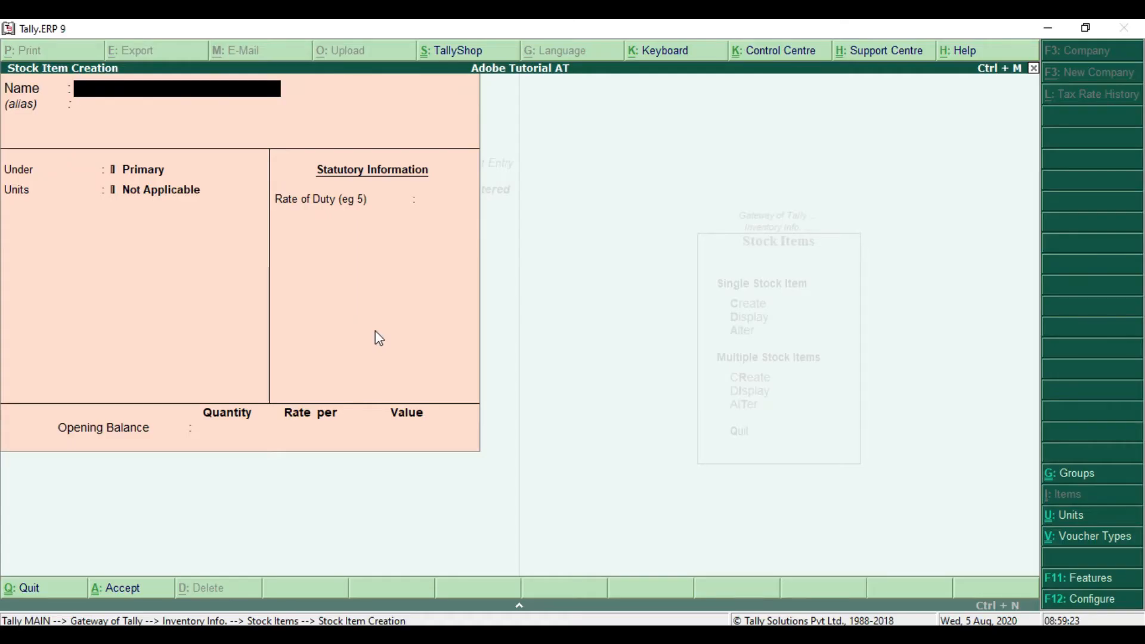
{"action": "type", "text": "Jeand"}
{"action": "key", "text": "BackSpace"}
{"action": "type", "text": "s"}
{"action": "key", "text": "Return"}
{"action": "key", "text": "Return"}
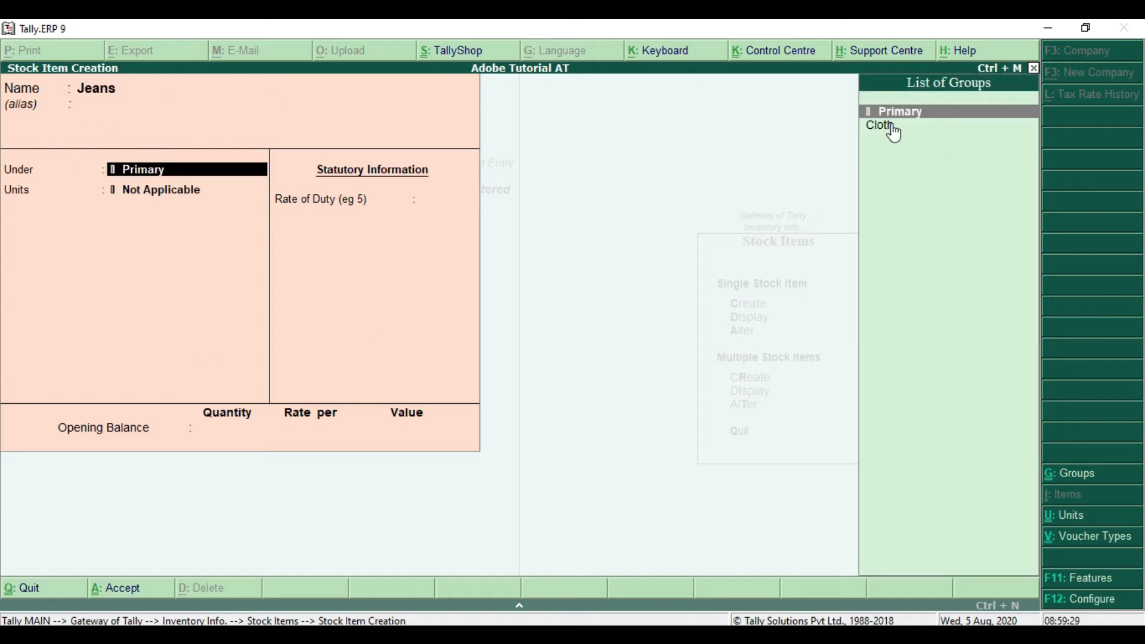
Step: Assign the Jeans item to the Cloth group with the unit Pcs, and save it
{"action": "left_click", "coordinate": [977, 133]}
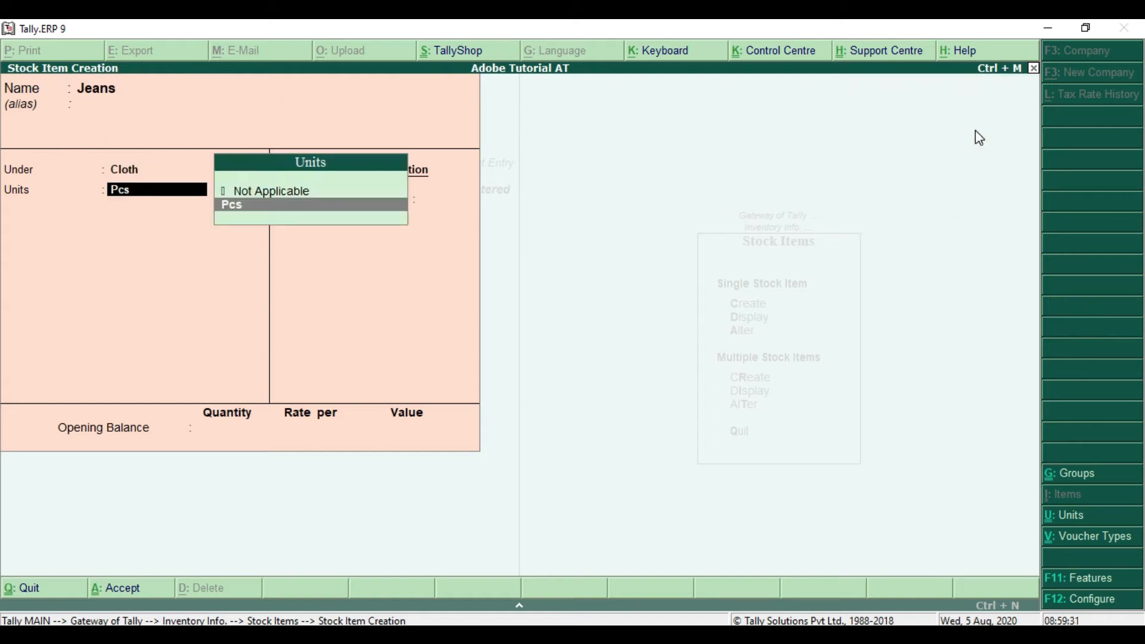
{"action": "key", "text": "Return"}
{"action": "key", "text": "Return"}
{"action": "key", "text": "Return"}
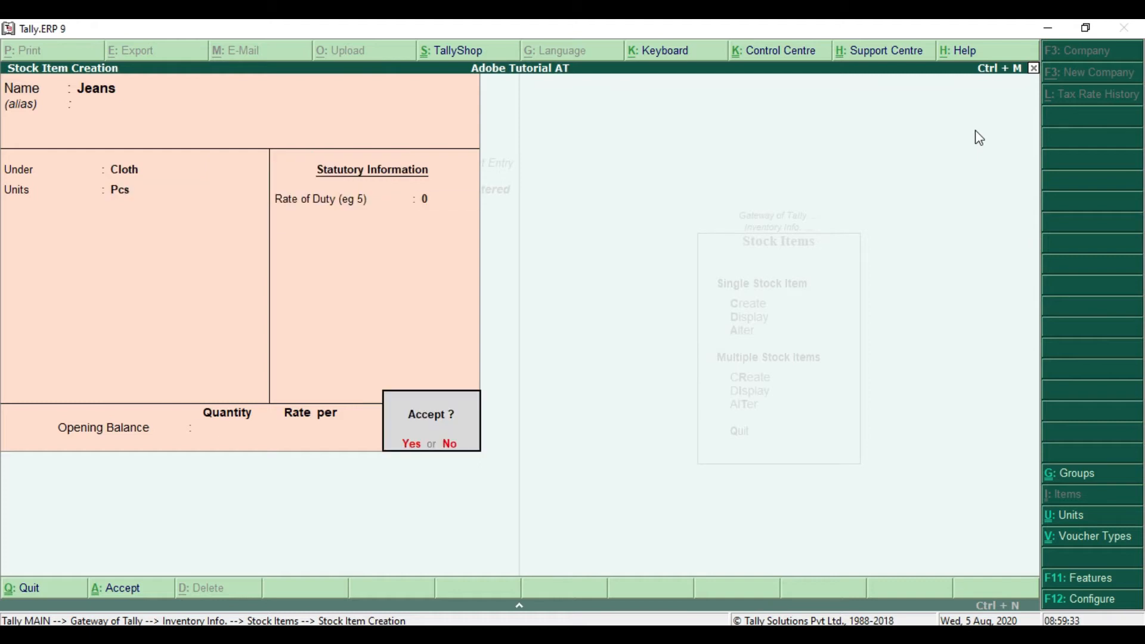
{"action": "key", "text": "Return"}
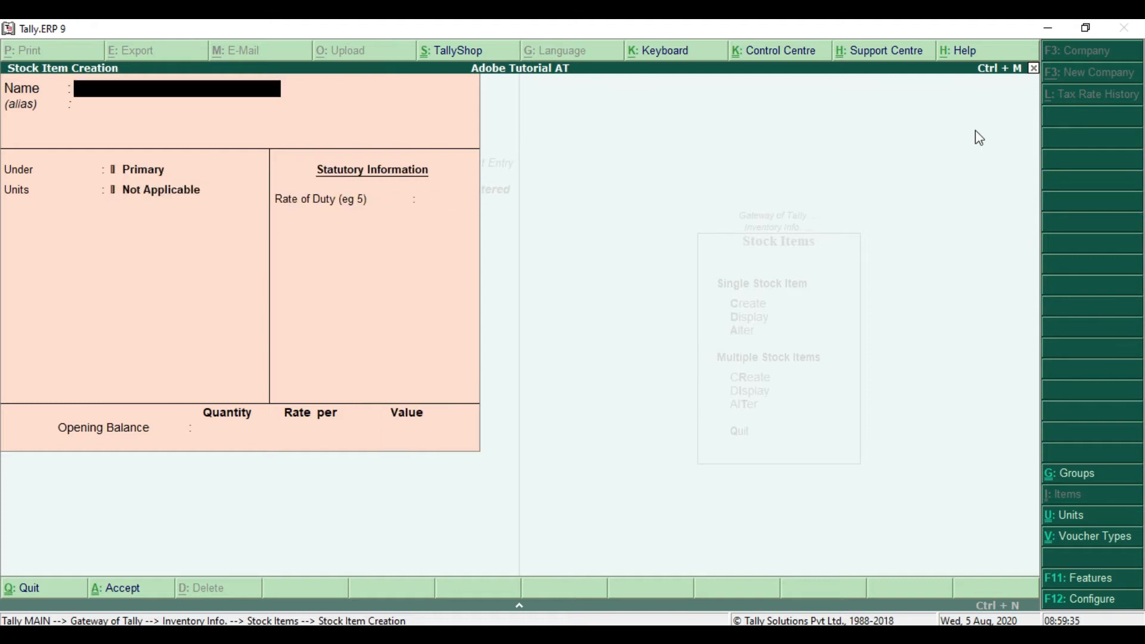
Step: Leave stock item creation, check the first transaction's type in the PDF, and open a new Sales voucher in Tally.ERP 9
{"action": "key", "text": "Escape"}
{"action": "key", "text": "Escape"}
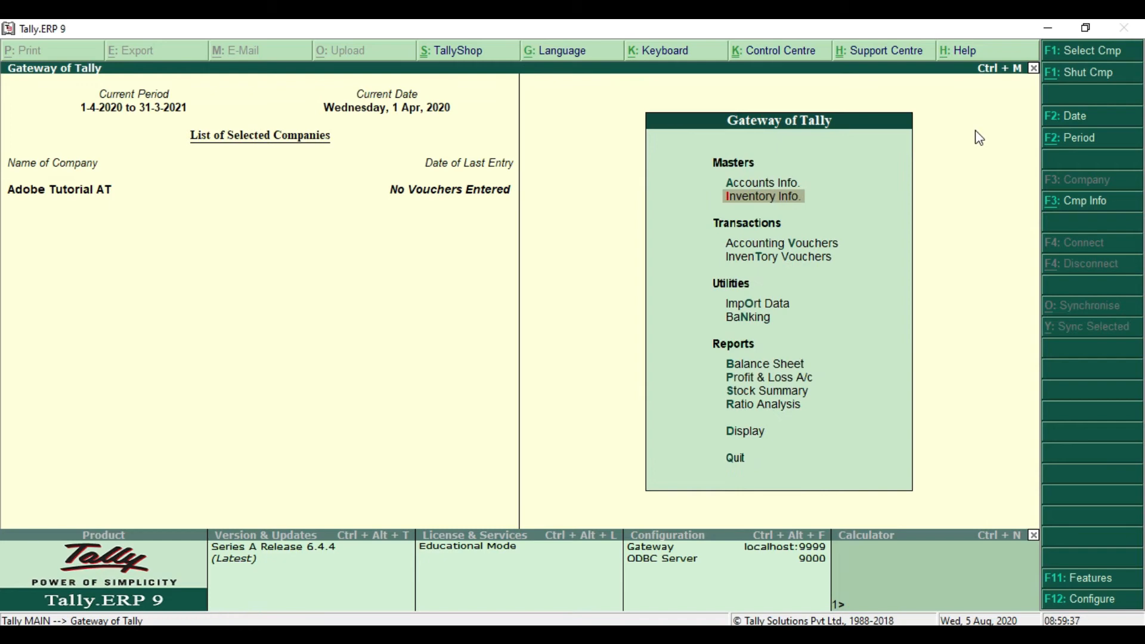
{"action": "key", "text": "alt+Tab"}
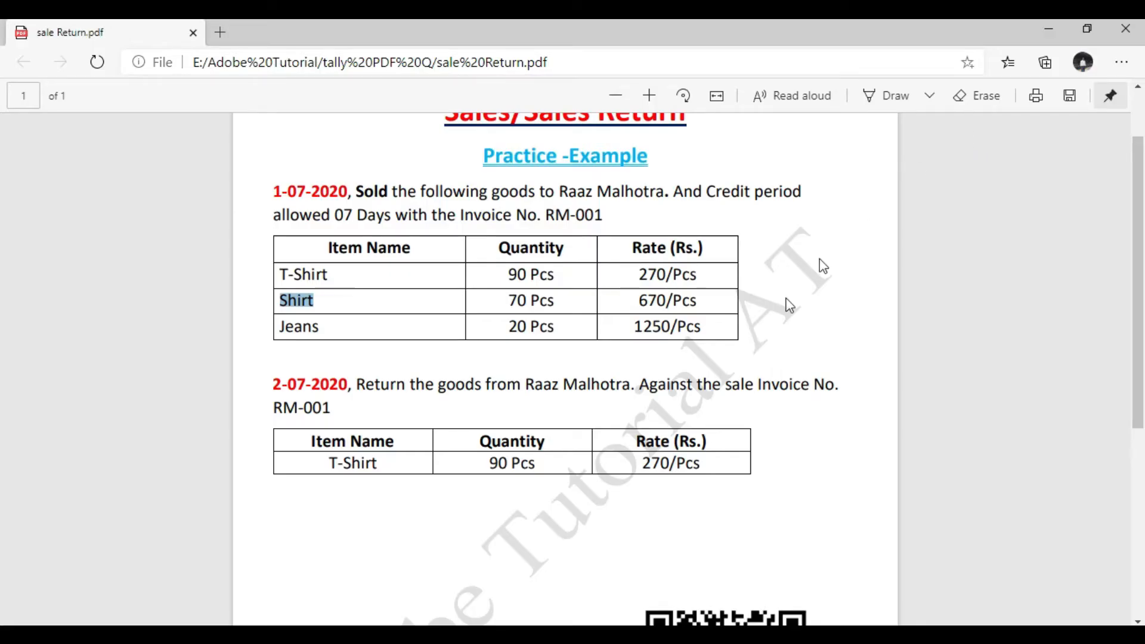
{"action": "left_click_drag", "start_coordinate": [365, 192], "coordinate": [388, 195]}
{"action": "key", "text": "alt+Tab"}
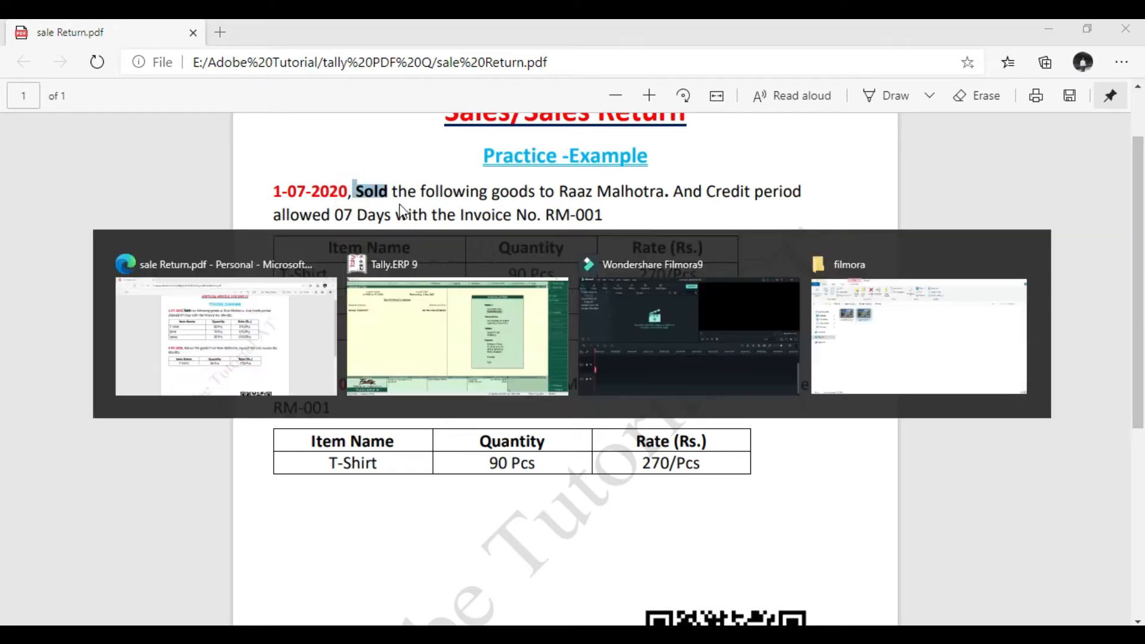
{"action": "key", "text": "Down"}
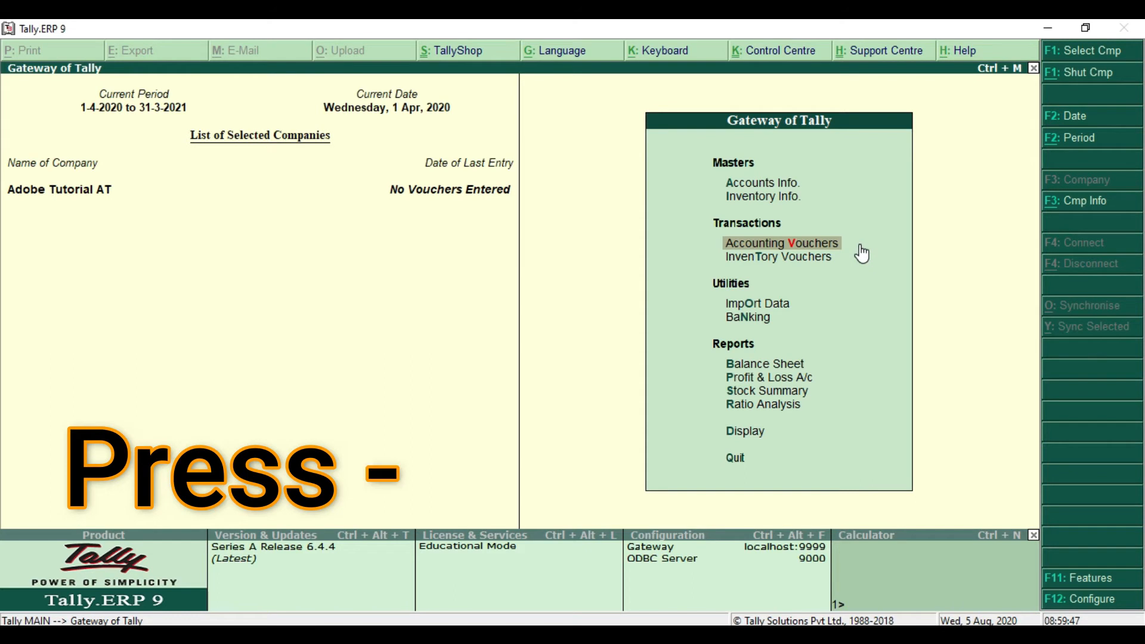
{"action": "key", "text": "Return"}
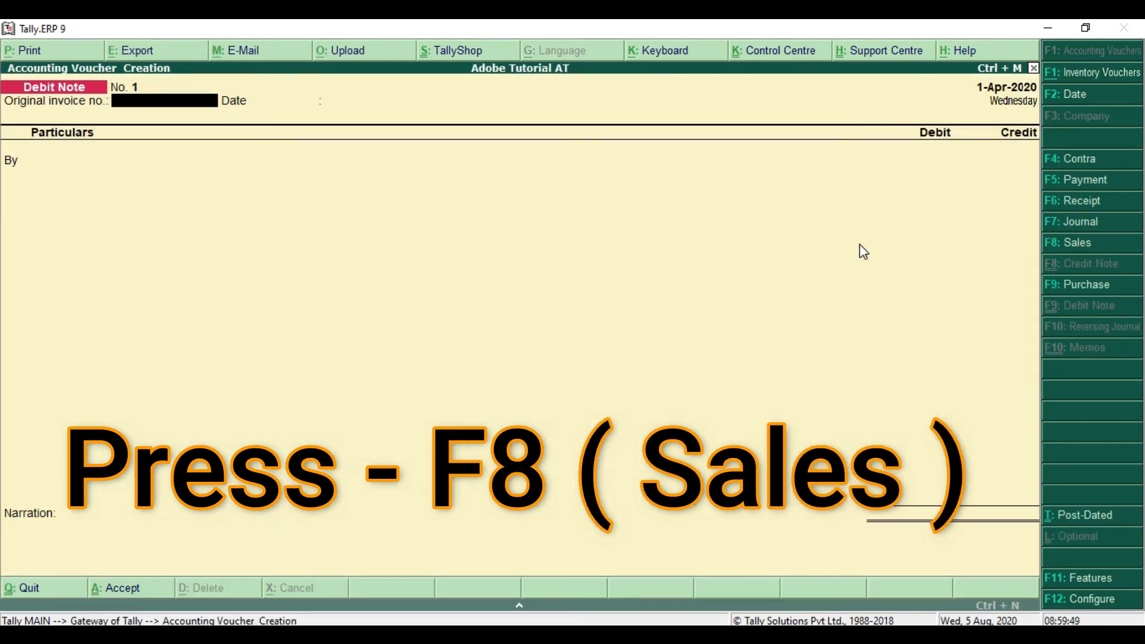
{"action": "key", "text": "F8"}
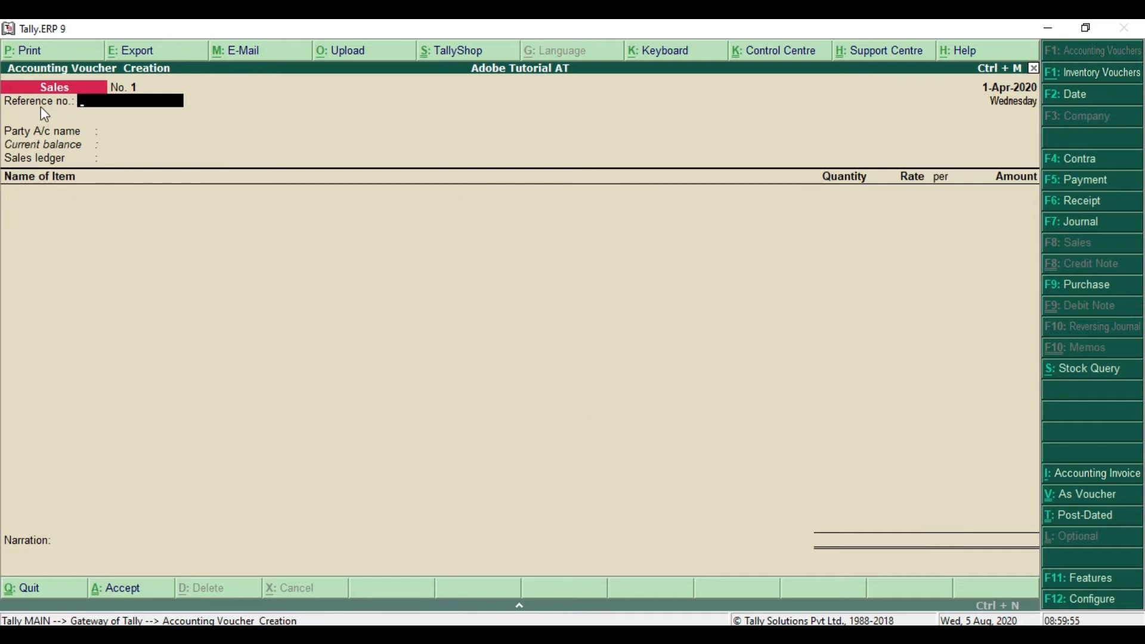
Step: Set the Sales voucher's party account to the customer's ledger, accepting the default party details, and choose Sale as the sales ledger
{"action": "left_click", "coordinate": [117, 133]}
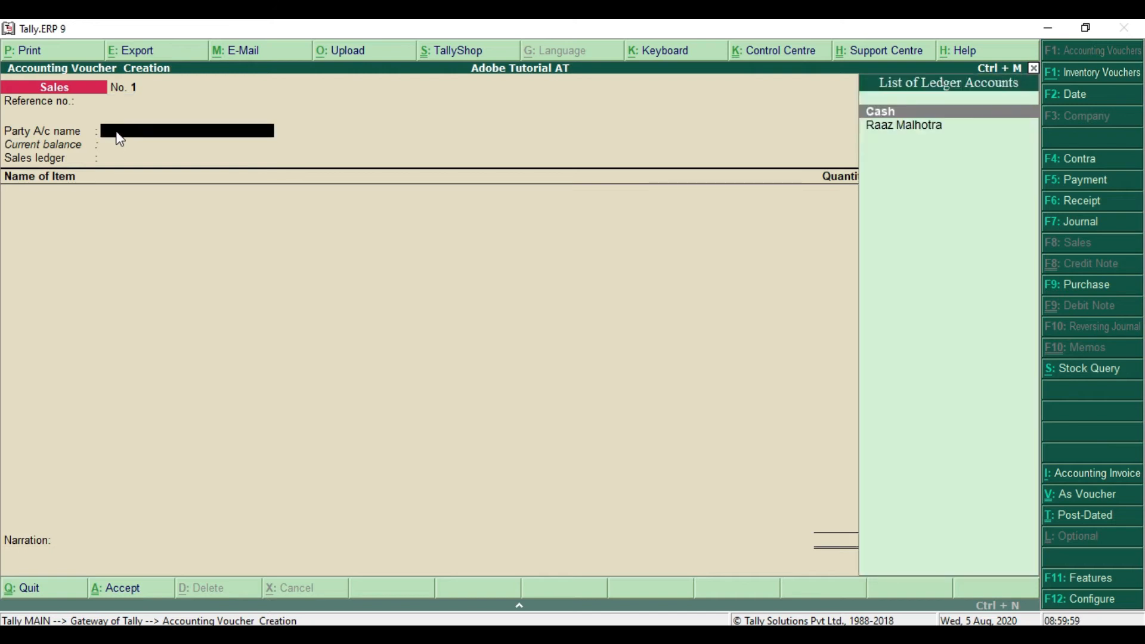
{"action": "key", "text": "Down"}
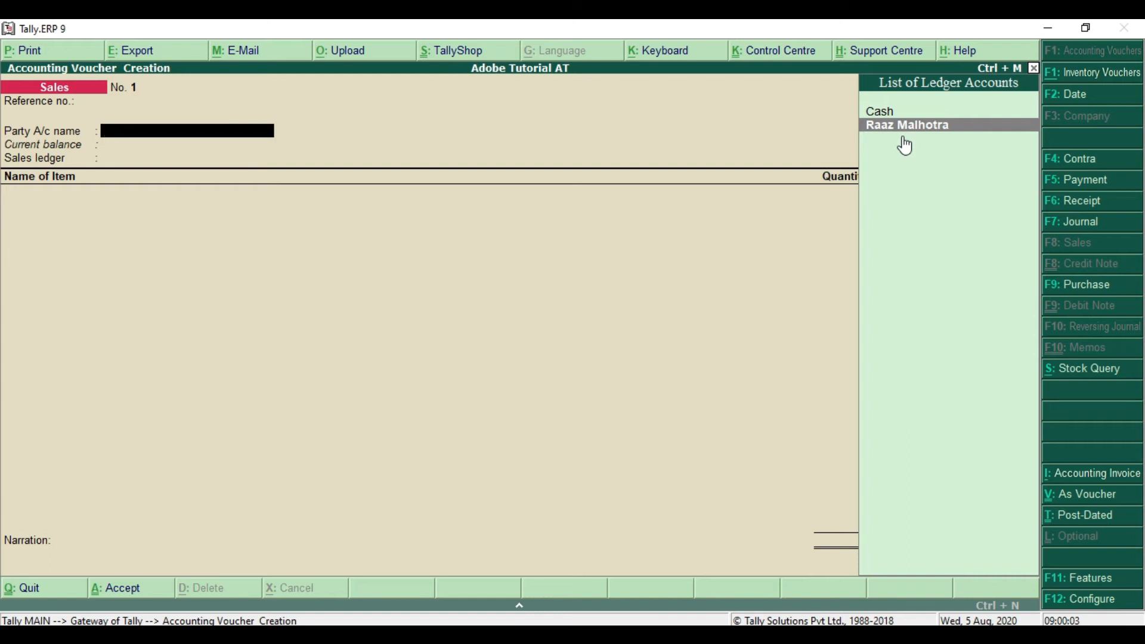
{"action": "key", "text": "Return"}
{"action": "key", "text": "Return"}
{"action": "key", "text": "Return"}
{"action": "key", "text": "Return"}
{"action": "key", "text": "Return"}
{"action": "key", "text": "Return"}
{"action": "key", "text": "Return"}
{"action": "key", "text": "Return"}
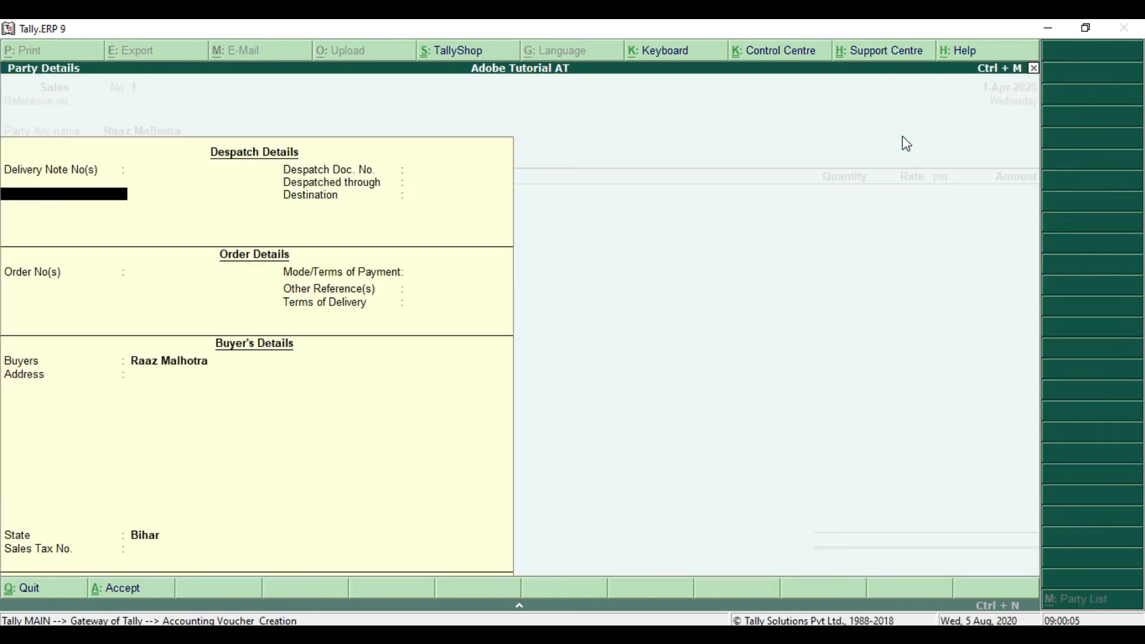
{"action": "key", "text": "Return"}
{"action": "key", "text": "Return"}
{"action": "key", "text": "Return"}
{"action": "key", "text": "Return"}
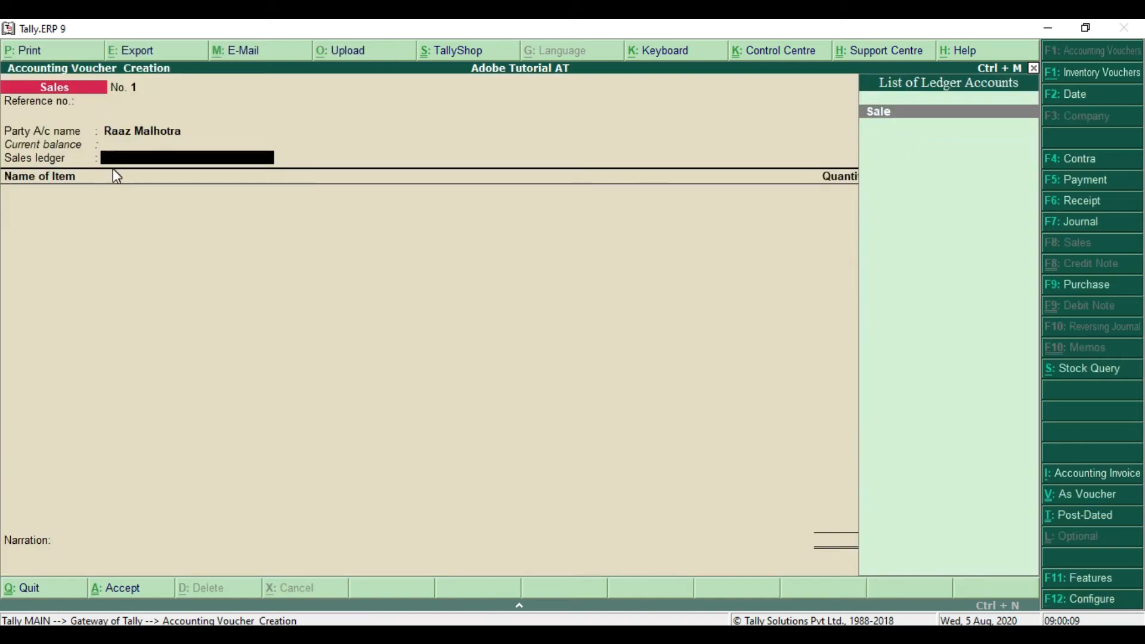
{"action": "key", "text": "Return"}
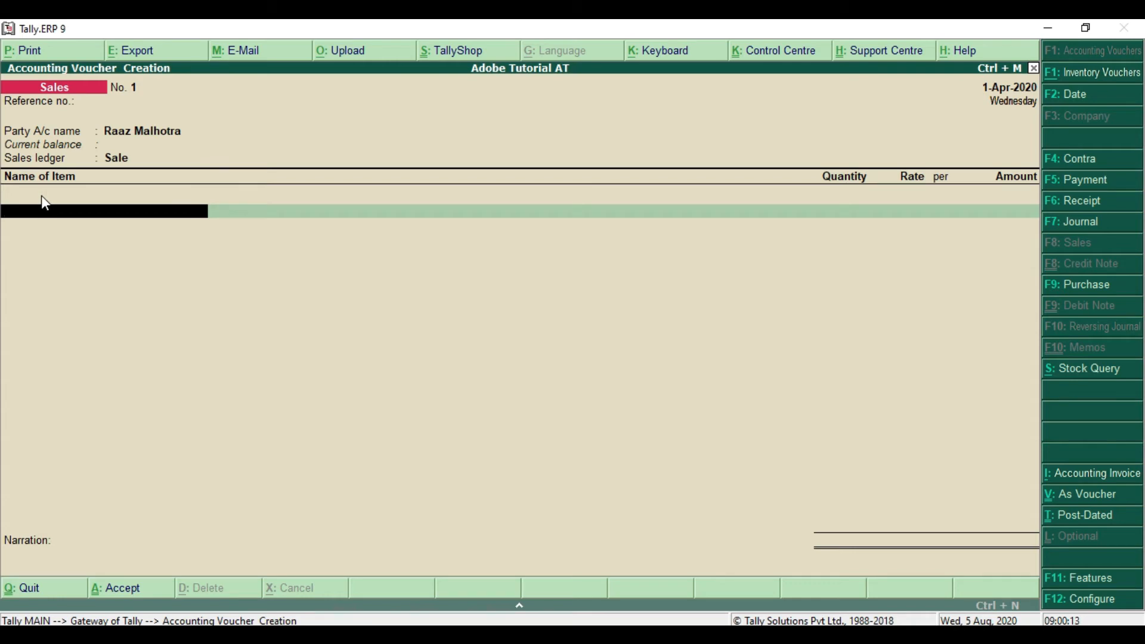
Step: Check the first sold item in the PDF and enter it in the voucher as T-Shirt, 90 Pcs at a rate of 270
{"action": "key", "text": "alt+Tab"}
{"action": "left_click_drag", "start_coordinate": [281, 272], "coordinate": [319, 276]}
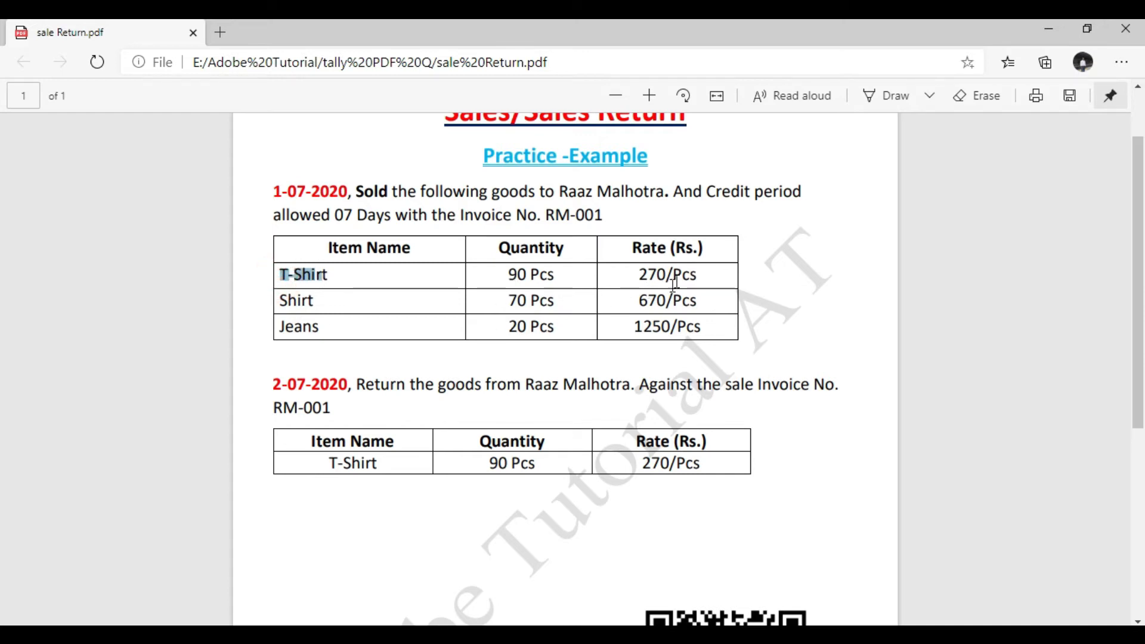
{"action": "key", "text": "alt+Tab"}
{"action": "type", "text": "T"}
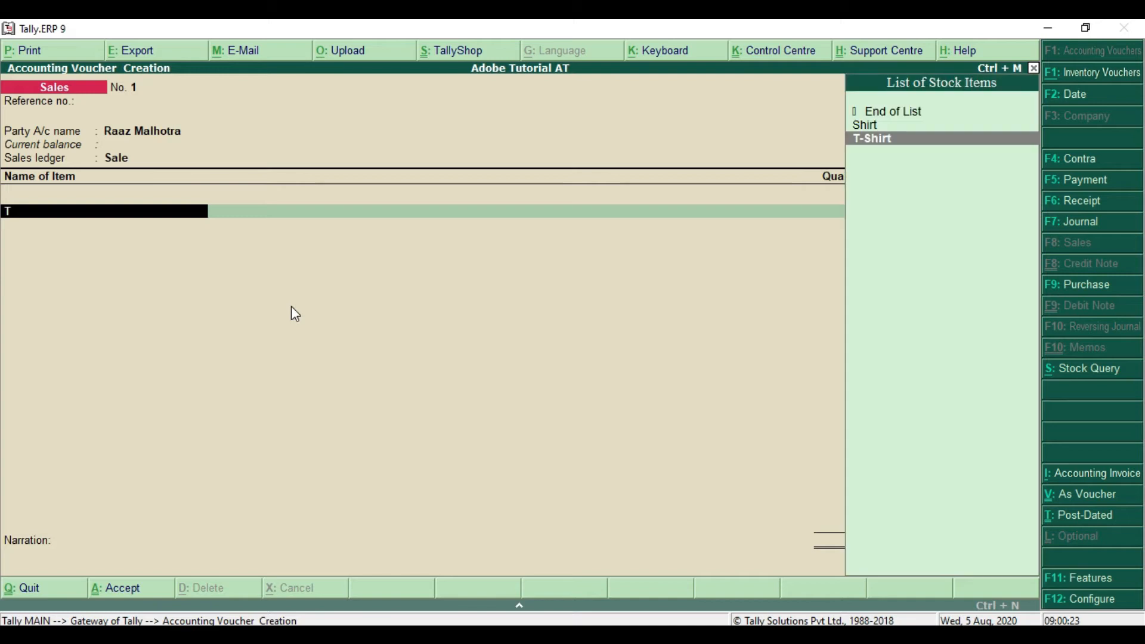
{"action": "key", "text": "Return"}
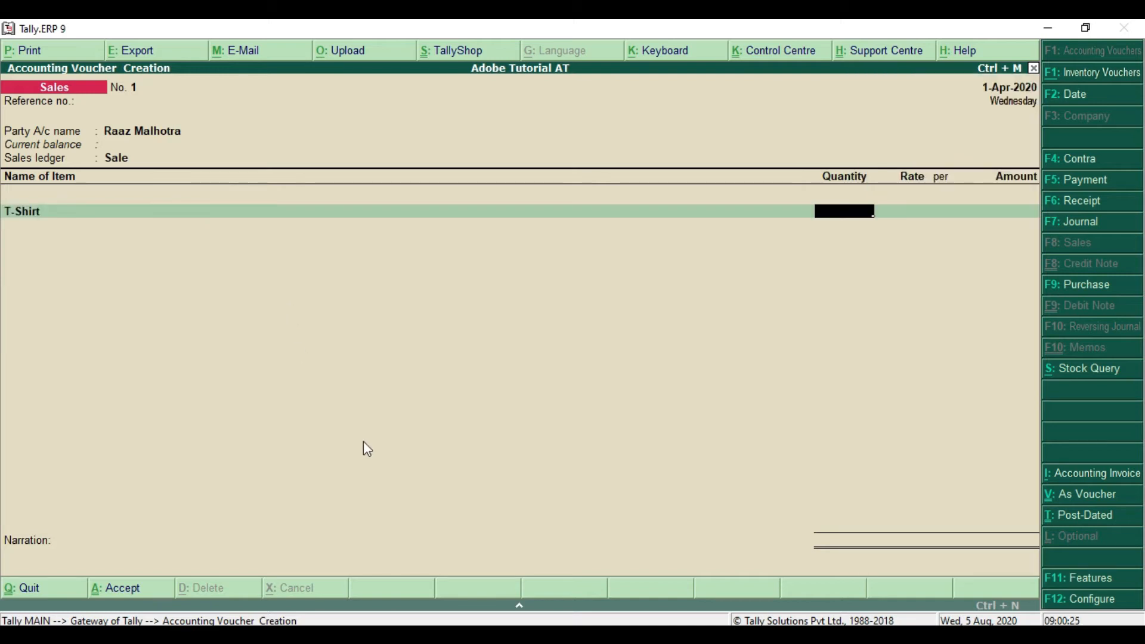
{"action": "type", "text": "90"}
{"action": "key", "text": "Return"}
{"action": "key", "text": "Return"}
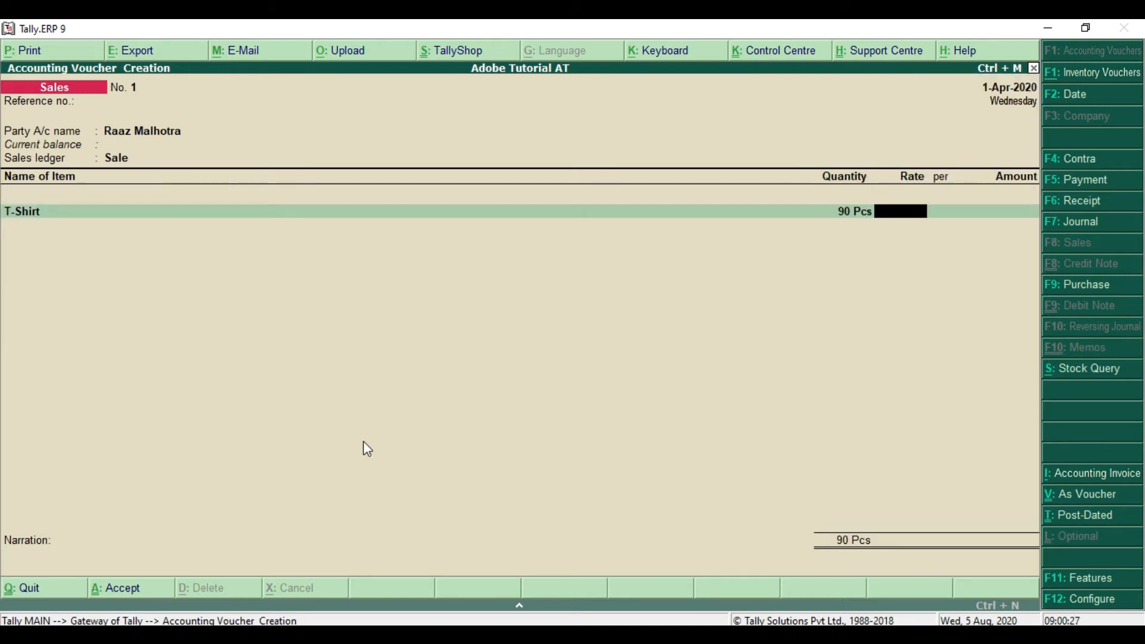
{"action": "type", "text": "270"}
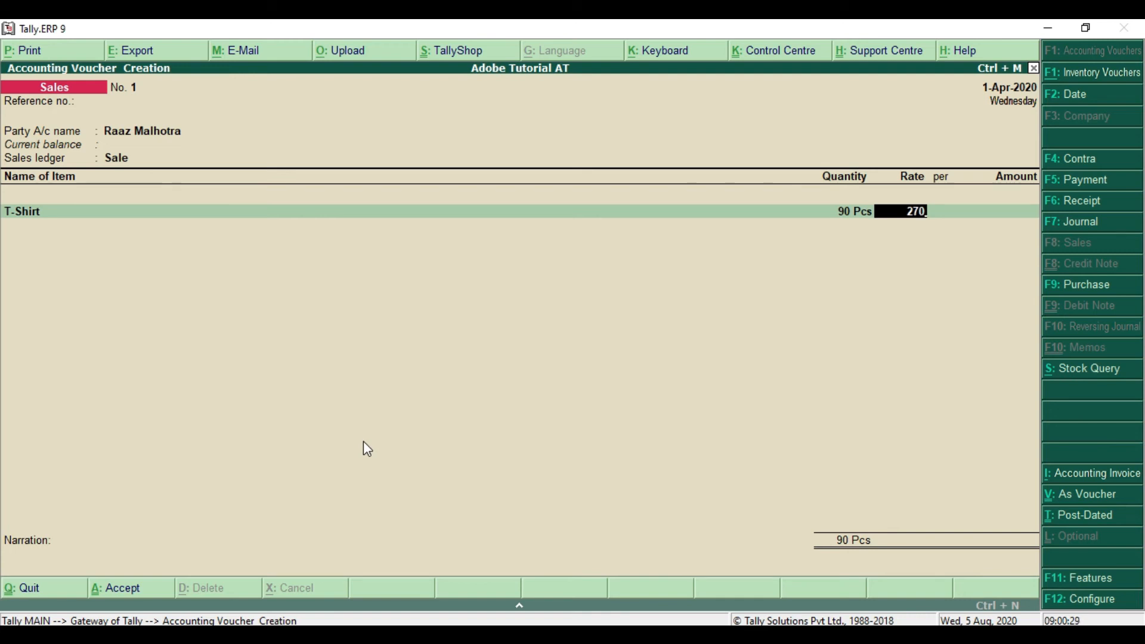
{"action": "key", "text": "Return"}
{"action": "key", "text": "Return"}
{"action": "key", "text": "Return"}
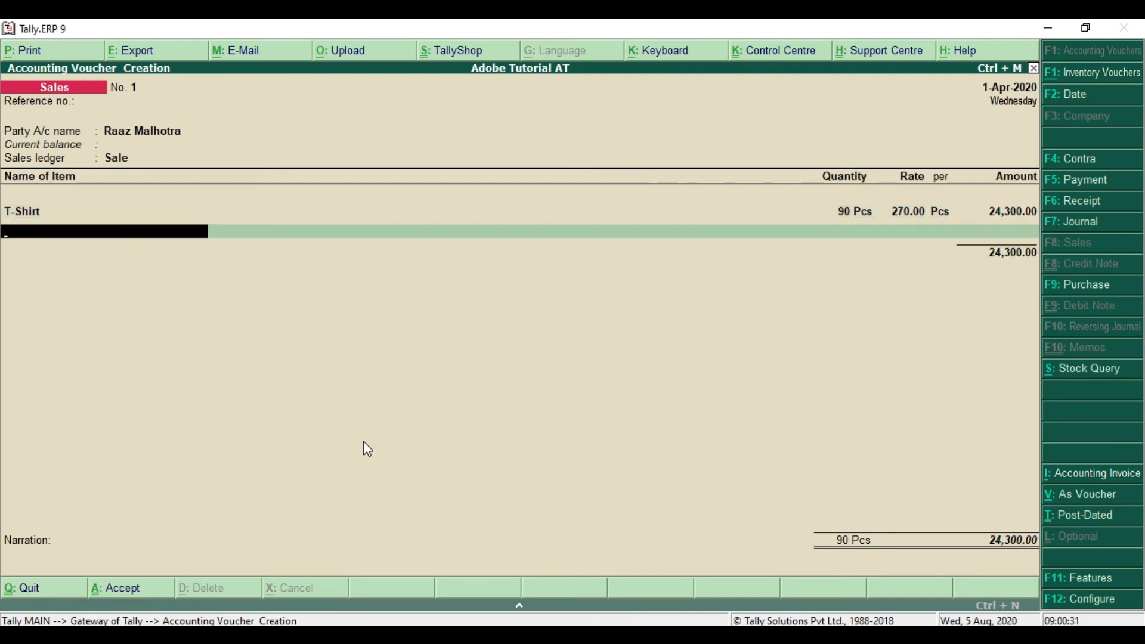
Step: Check the second sold item in the PDF and enter it in the Sales voucher as Shirt, 70 Pcs at a rate of 670
{"action": "key", "text": "alt+Tab"}
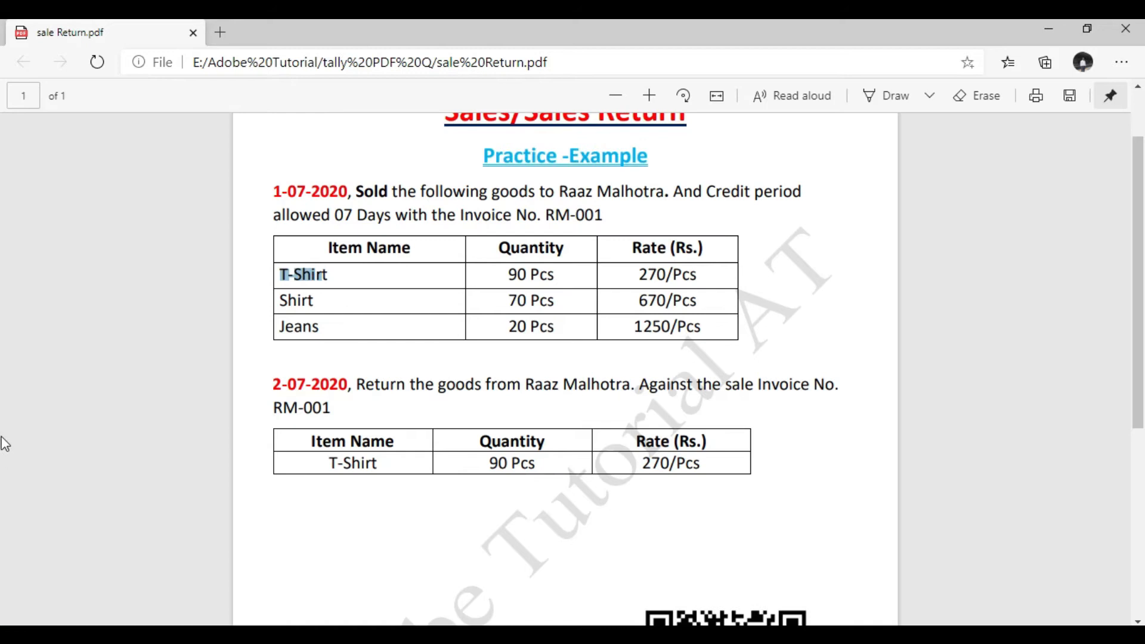
{"action": "double_click", "coordinate": [282, 303]}
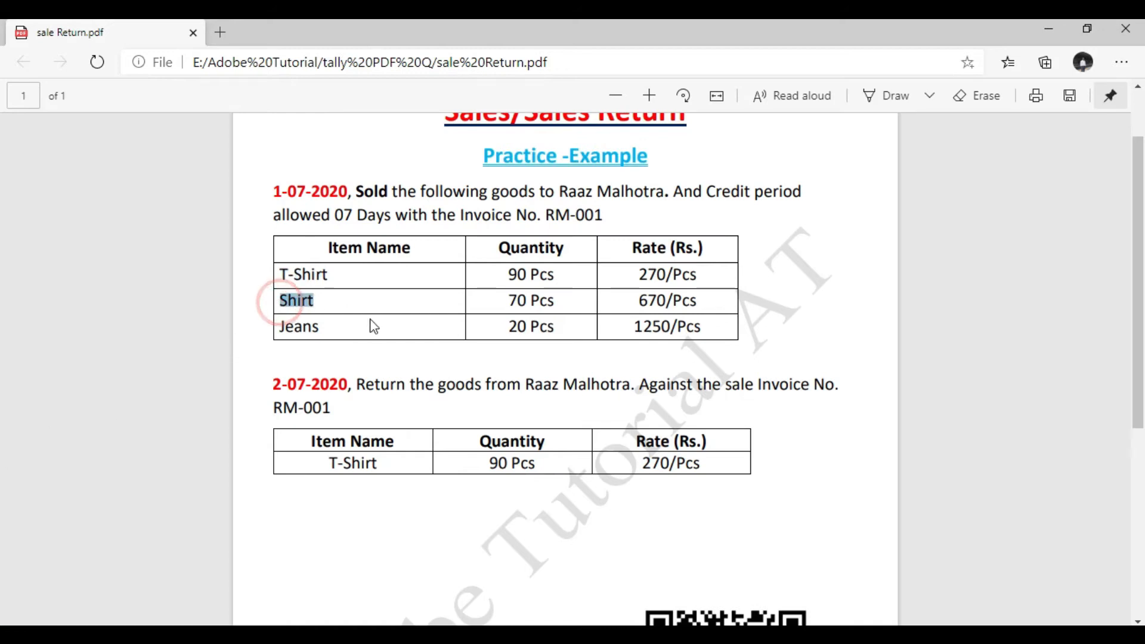
{"action": "left_click_drag", "start_coordinate": [507, 303], "coordinate": [545, 306]}
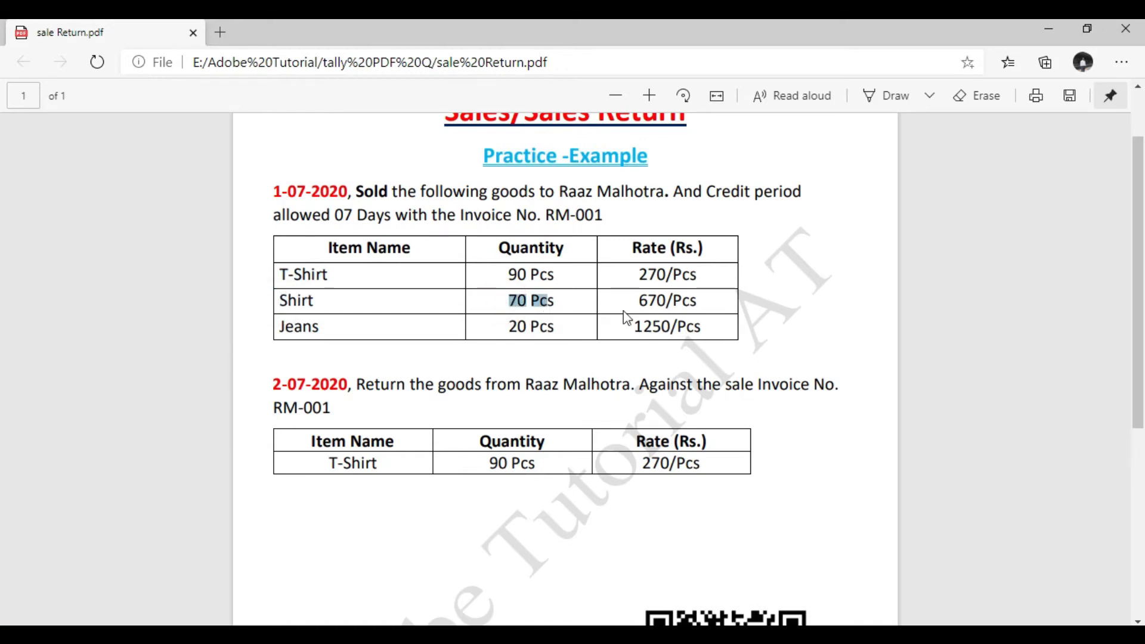
{"action": "left_click_drag", "start_coordinate": [631, 301], "coordinate": [685, 305]}
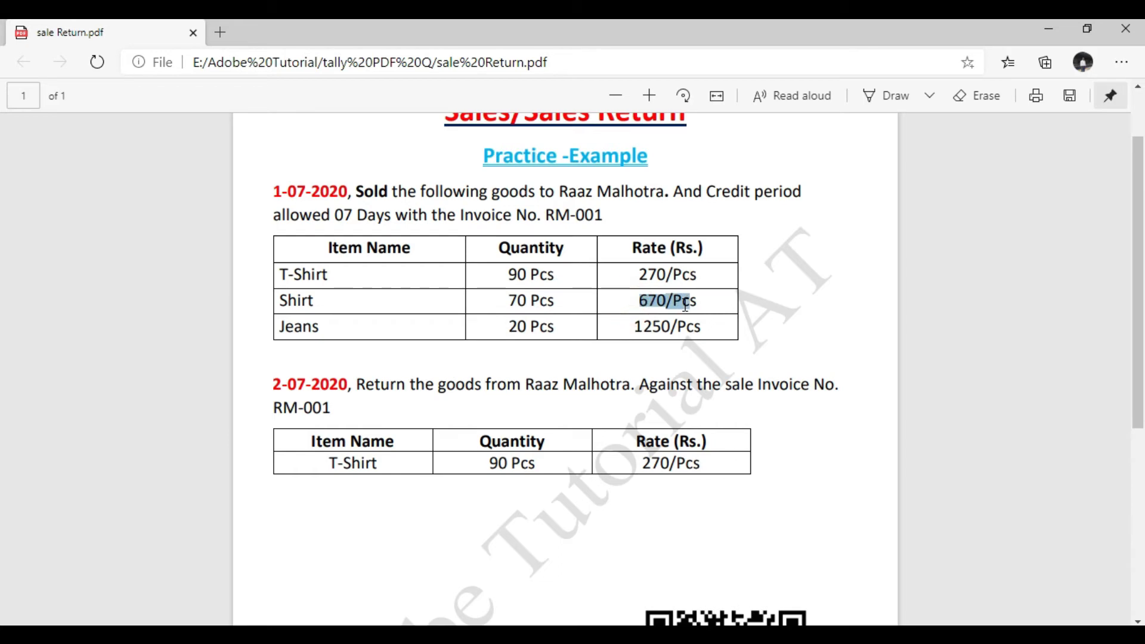
{"action": "key", "text": "alt+Tab"}
{"action": "type", "text": "S"}
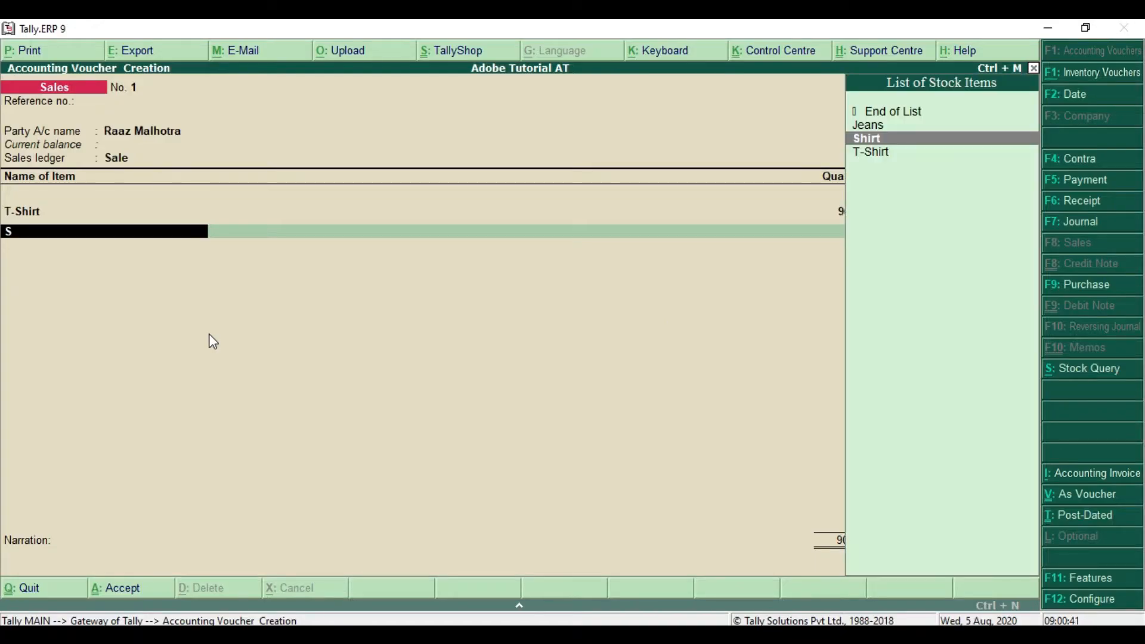
{"action": "key", "text": "Return"}
{"action": "type", "text": "70 Pcs"}
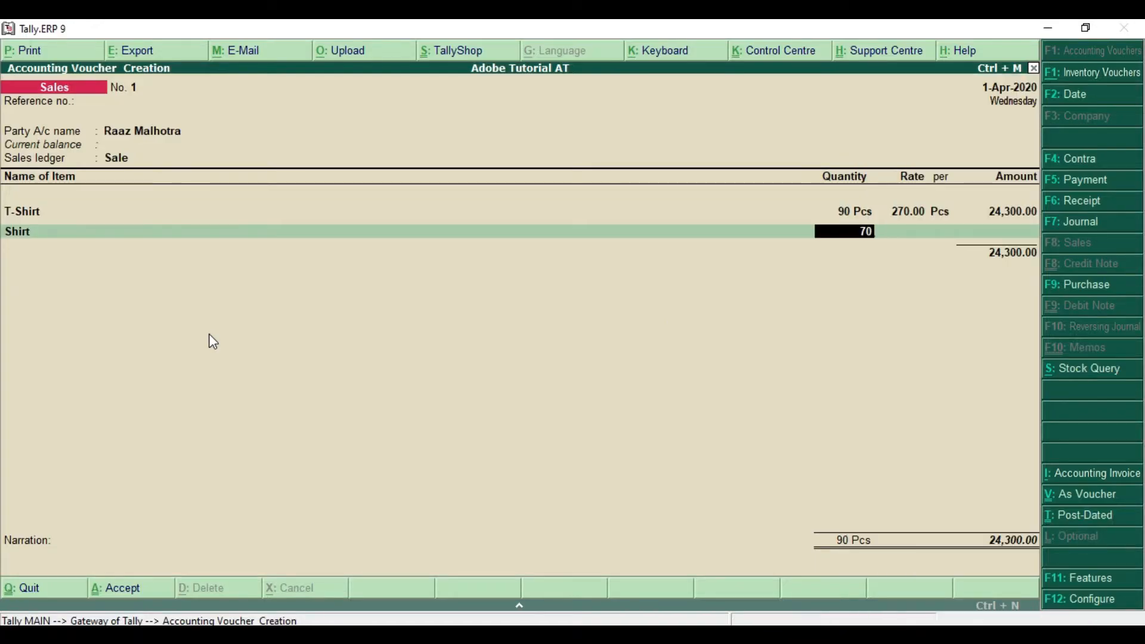
{"action": "key", "text": "Return"}
{"action": "type", "text": "670"}
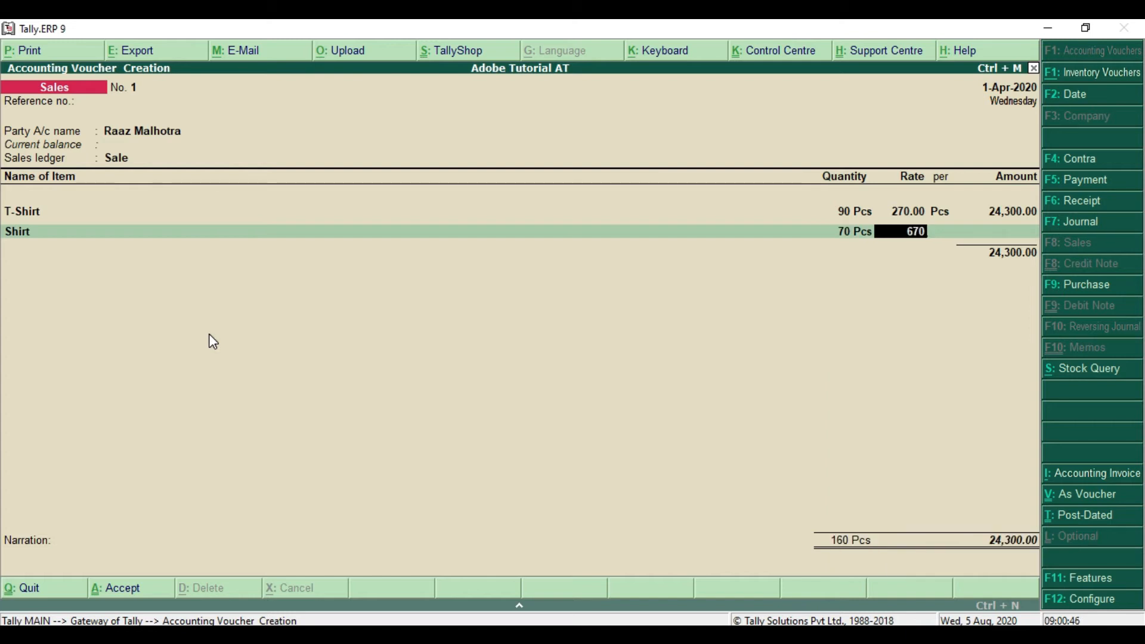
{"action": "key", "text": "Return"}
{"action": "key", "text": "Return"}
{"action": "key", "text": "Return"}
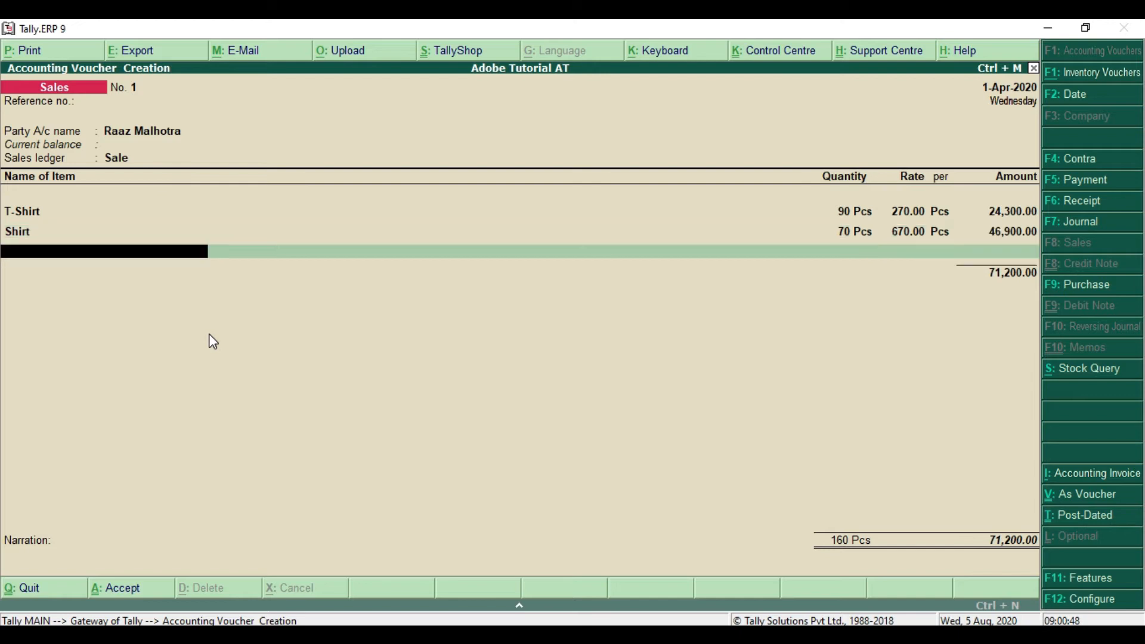
Step: Check the third sold item in the PDF, enter it in the voucher as Jeans, 20 Pcs at a rate of 1250, and end the item list
{"action": "key", "text": "alt+Tab"}
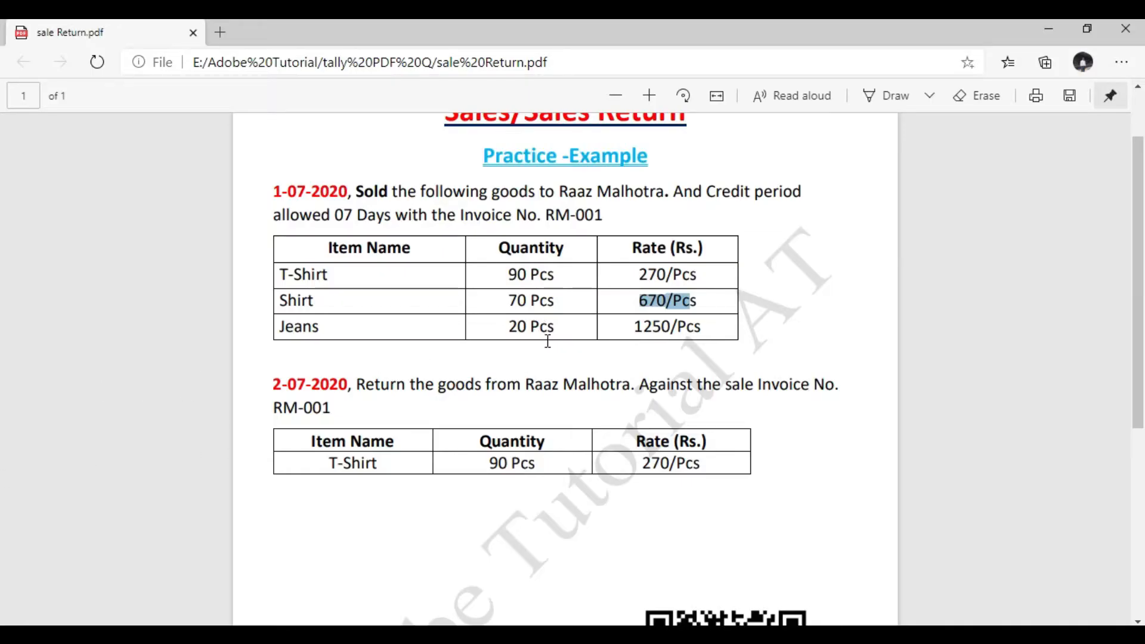
{"action": "key", "text": "alt+Tab"}
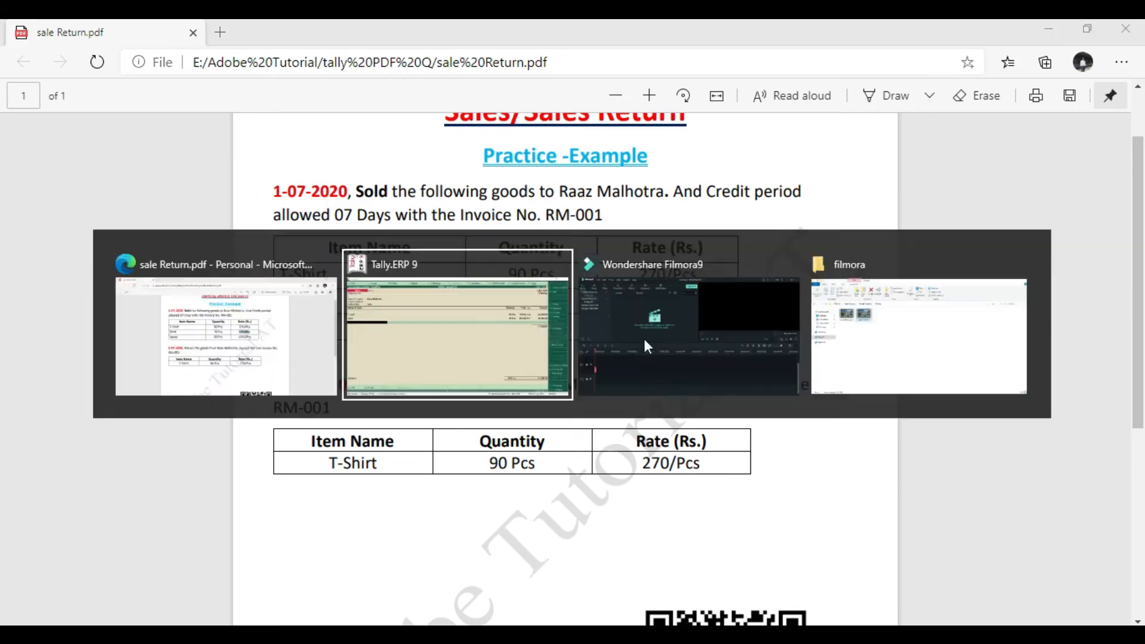
{"action": "type", "text": "J"}
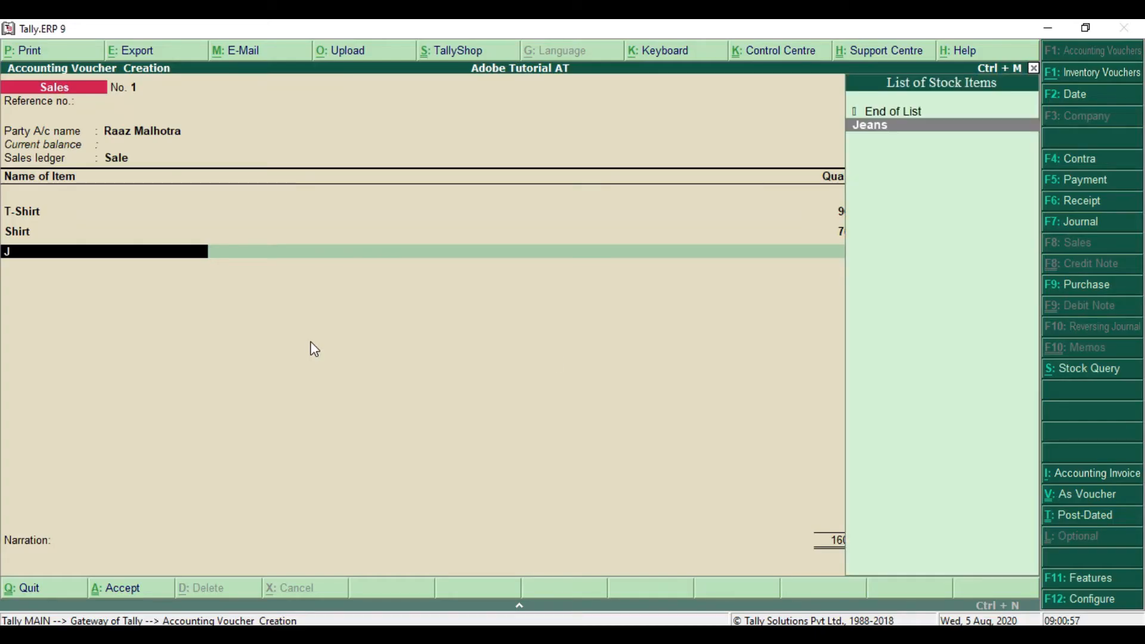
{"action": "key", "text": "Return"}
{"action": "type", "text": "20"}
{"action": "key", "text": "Return"}
{"action": "key", "text": "Return"}
{"action": "type", "text": "1250"}
{"action": "key", "text": "Return"}
{"action": "key", "text": "Return"}
{"action": "key", "text": "Return"}
{"action": "key", "text": "Return"}
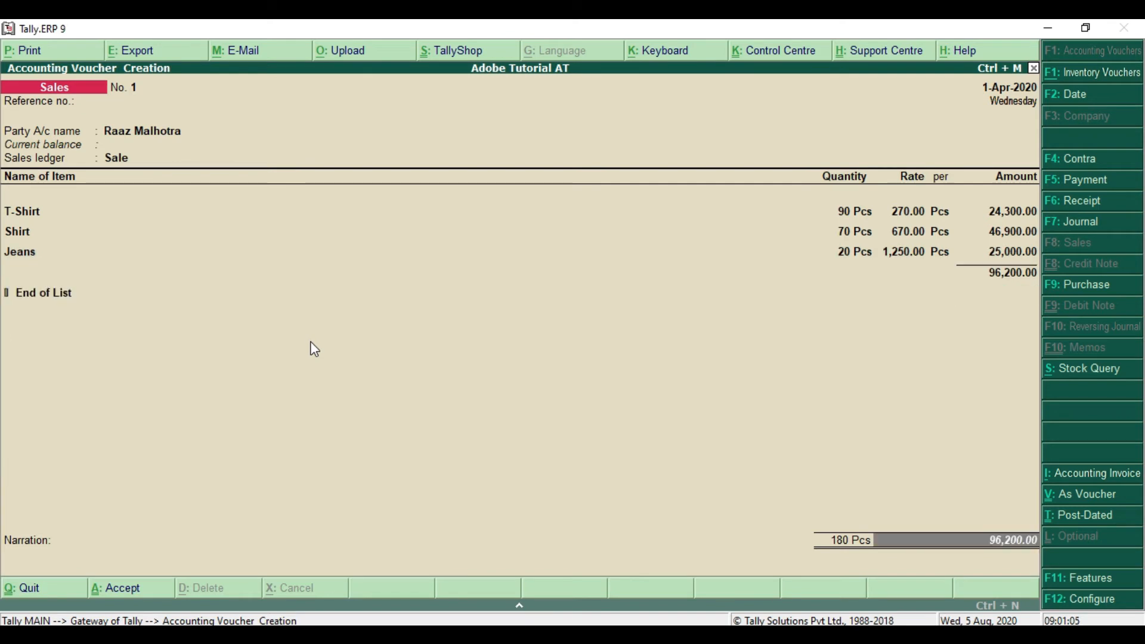
Step: Choose New Ref in the party's bill-wise details and check the invoice number and allowed credit period in the PDF
{"action": "key", "text": "Return"}
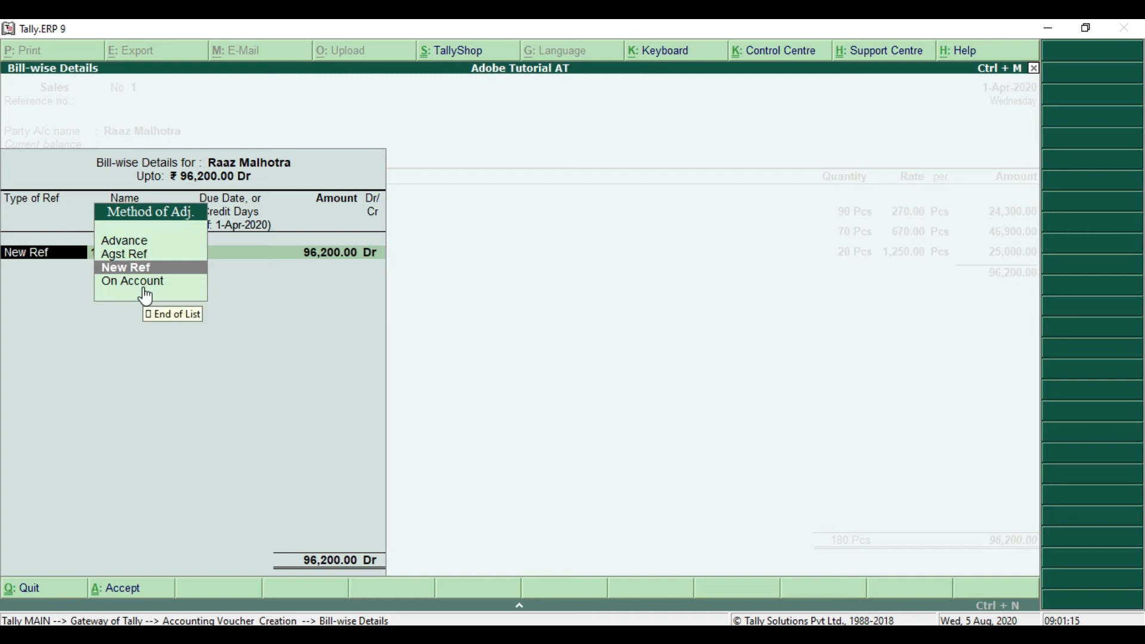
{"action": "key", "text": "Return"}
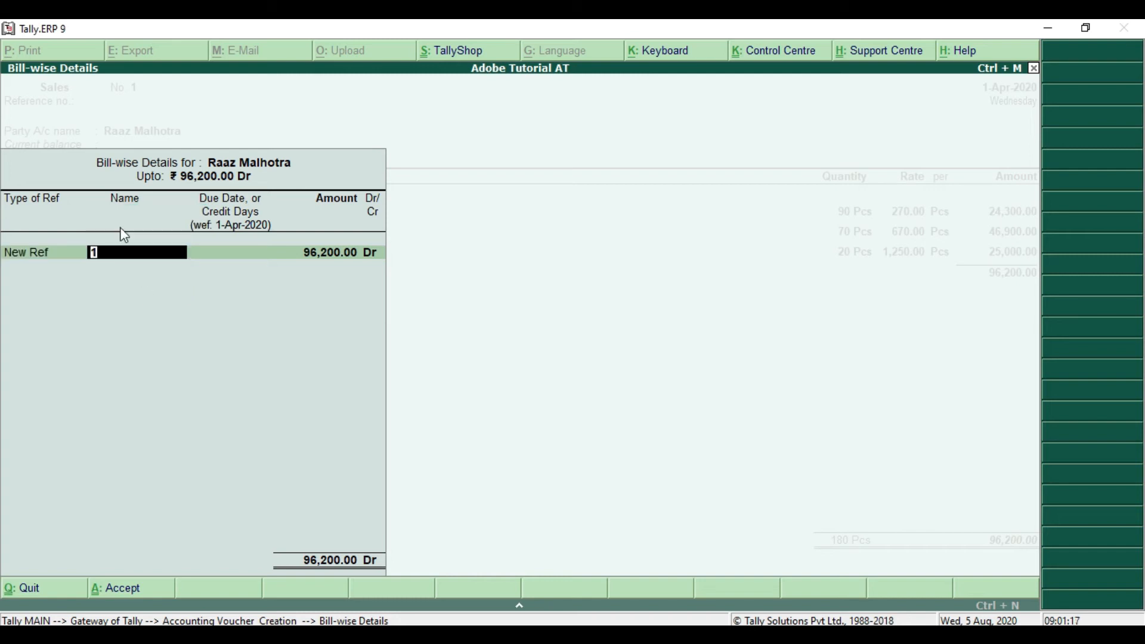
{"action": "key", "text": "alt+Tab"}
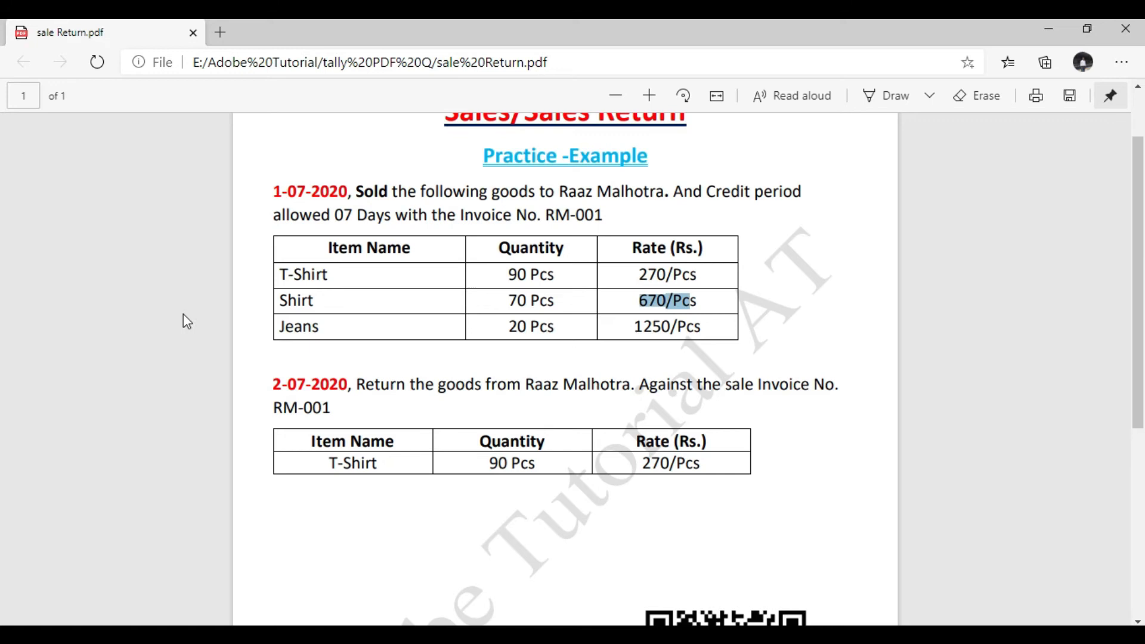
{"action": "double_click", "coordinate": [548, 216]}
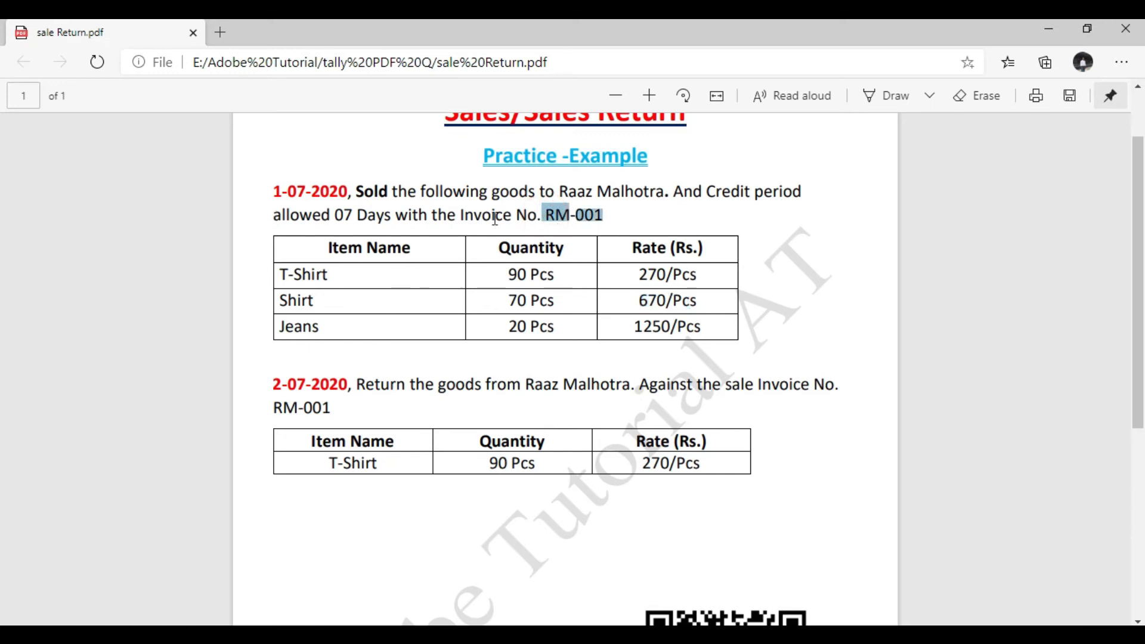
{"action": "left_click_drag", "start_coordinate": [704, 192], "coordinate": [809, 192]}
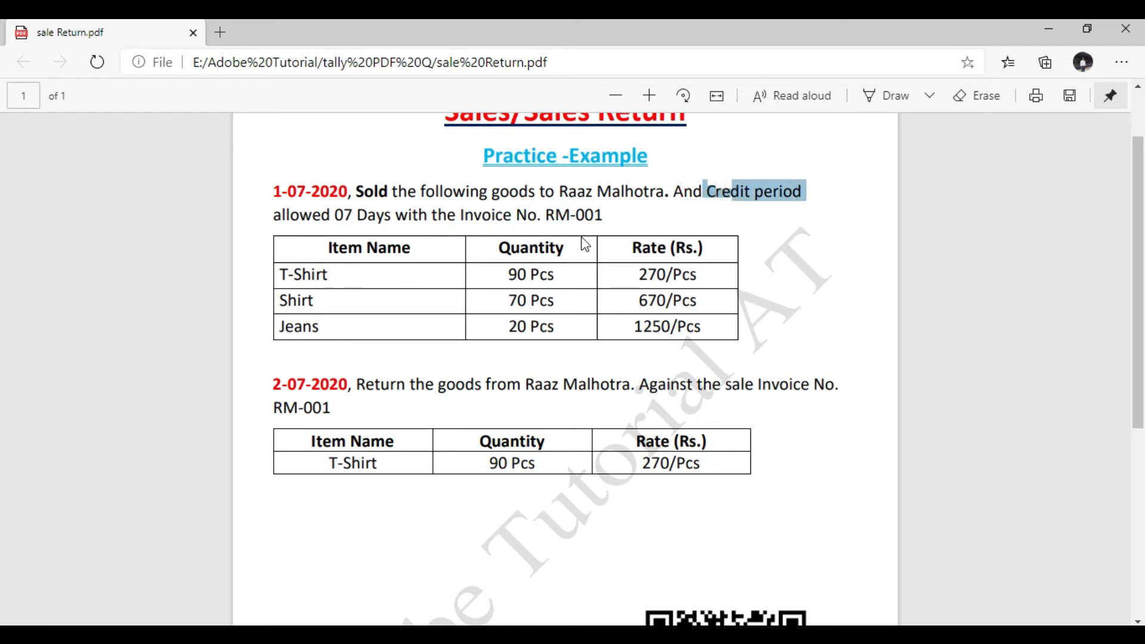
{"action": "left_click_drag", "start_coordinate": [549, 214], "coordinate": [601, 216]}
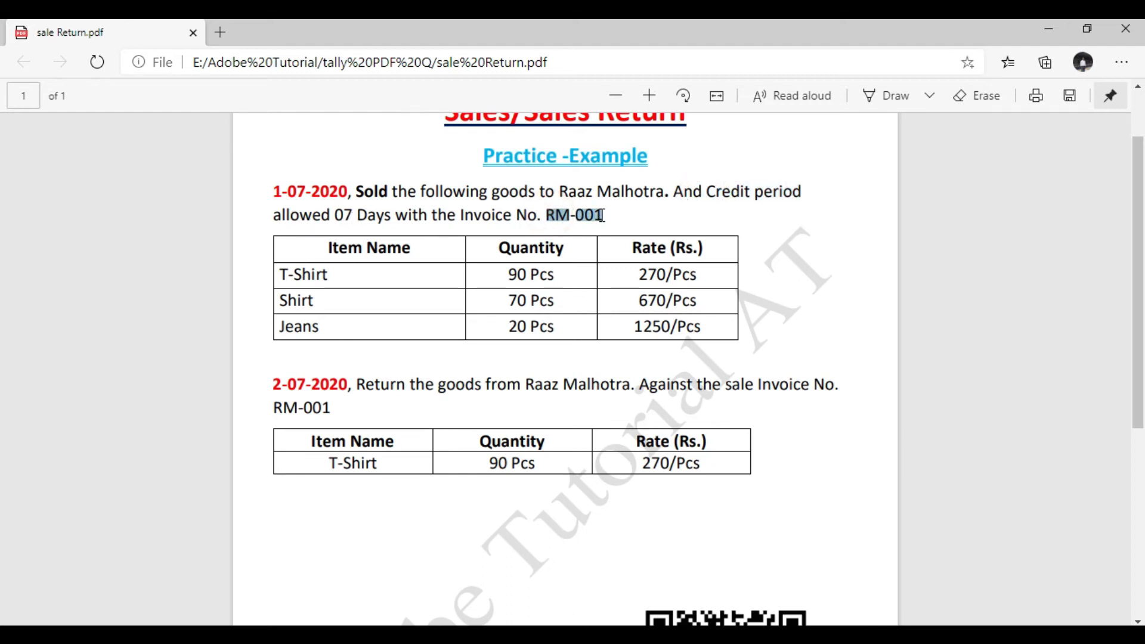
{"action": "left_click_drag", "start_coordinate": [327, 216], "coordinate": [358, 218]}
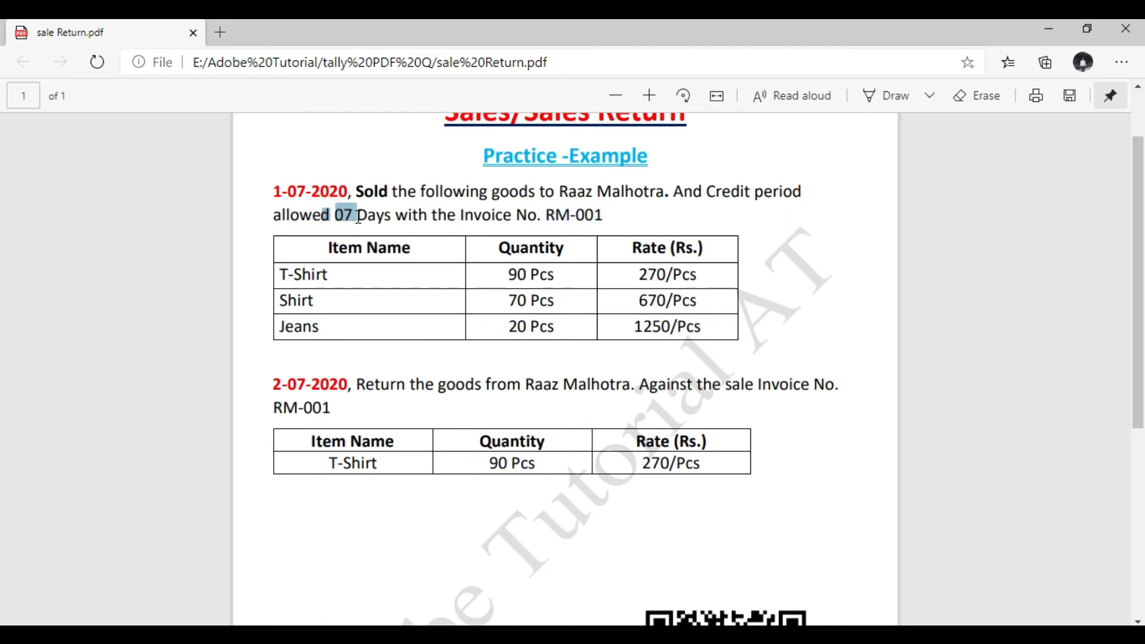
Step: Name the new bill reference Rm-001 with 7 credit days for the full amount, save the Sales voucher, and leave voucher entry
{"action": "key", "text": "alt+Tab"}
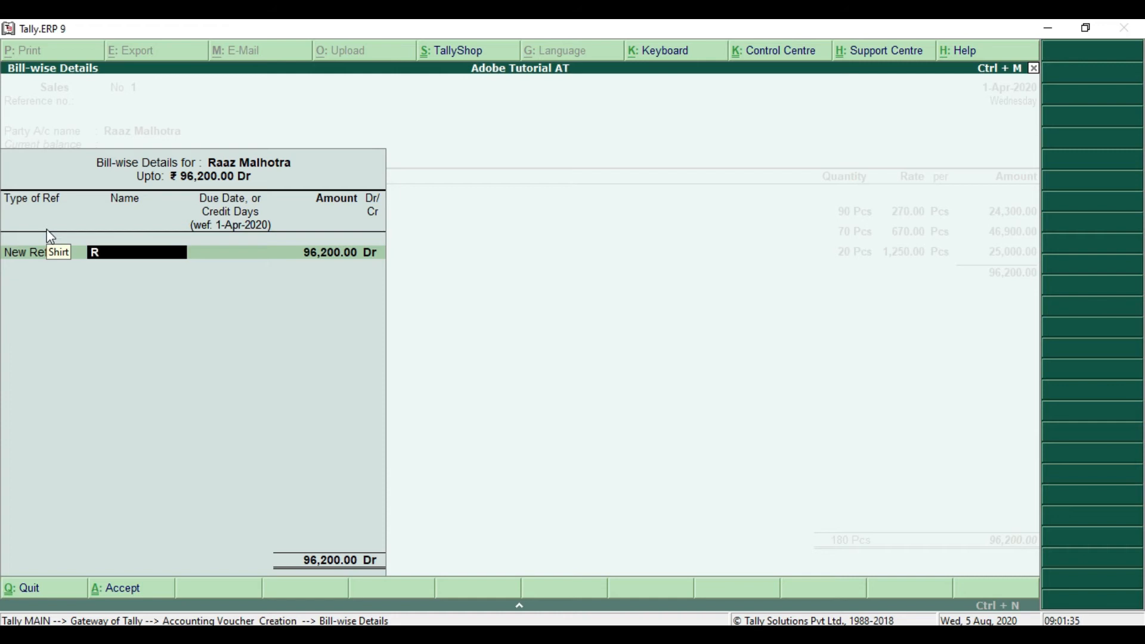
{"action": "type", "text": "001"}
{"action": "key", "text": "Return"}
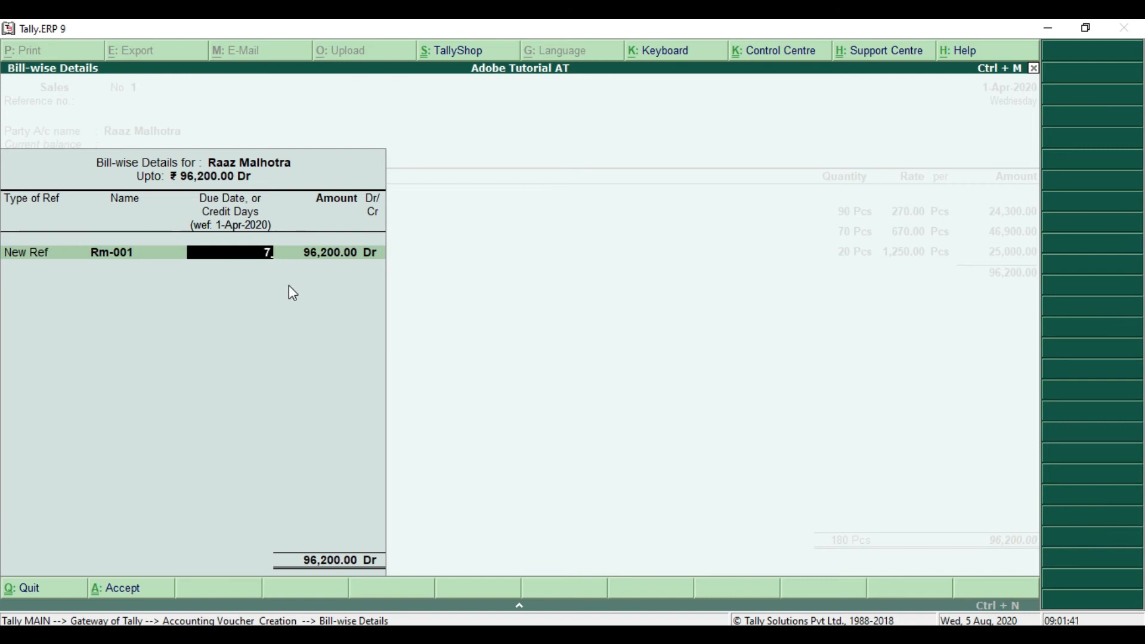
{"action": "key", "text": "Return"}
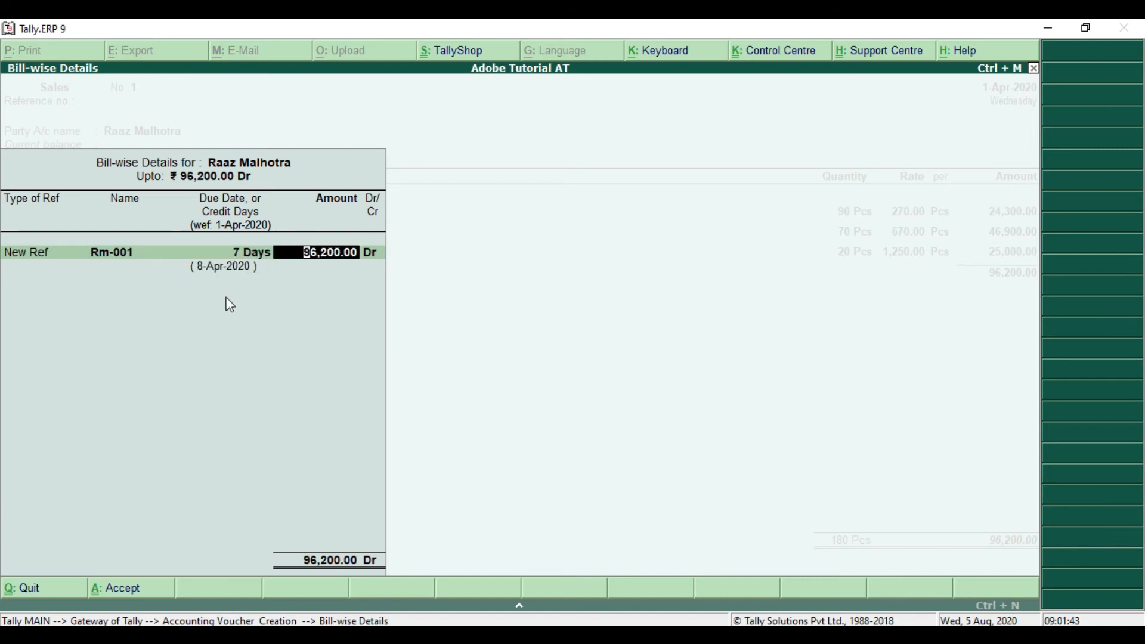
{"action": "key", "text": "Return"}
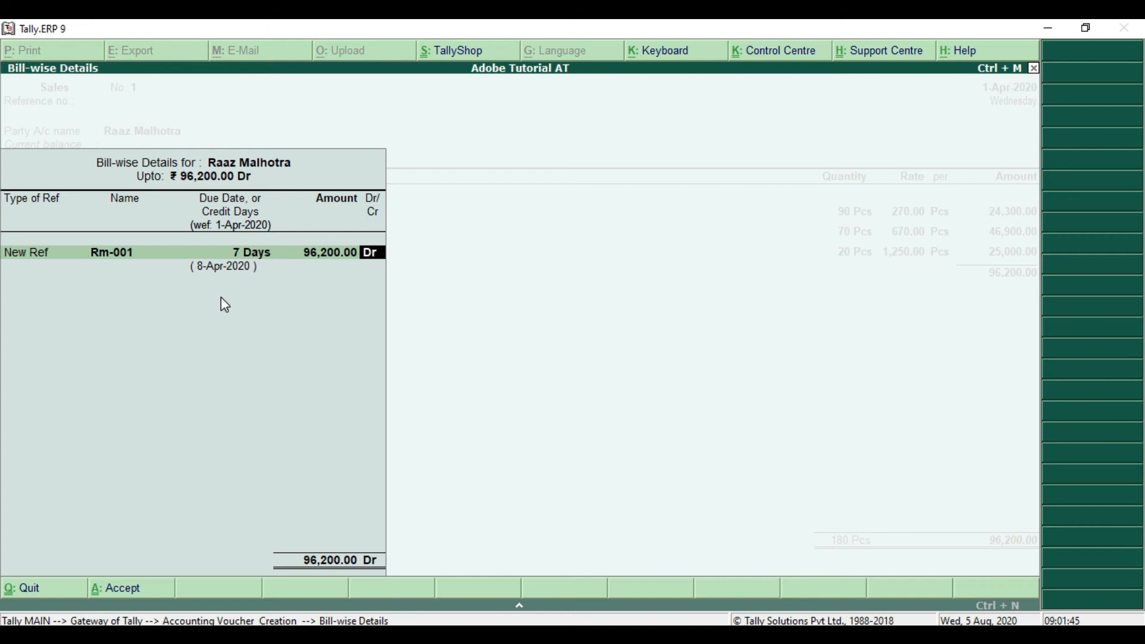
{"action": "key", "text": "Return"}
{"action": "key", "text": "Return"}
{"action": "key", "text": "Return"}
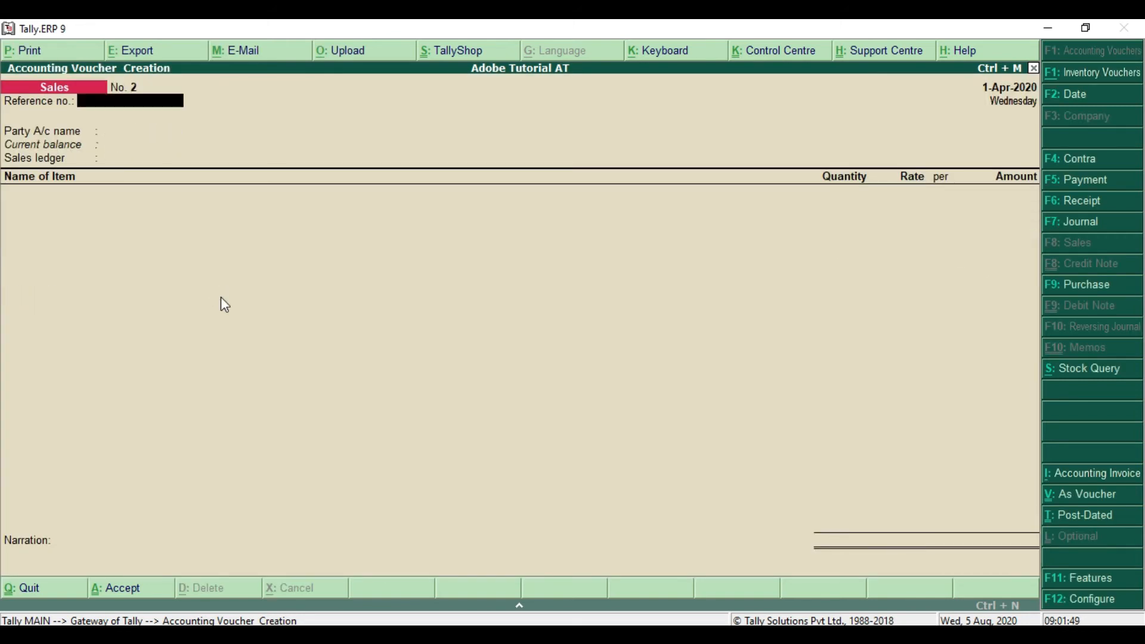
{"action": "key", "text": "Escape"}
{"action": "key", "text": "Up"}
{"action": "key", "text": "Up"}
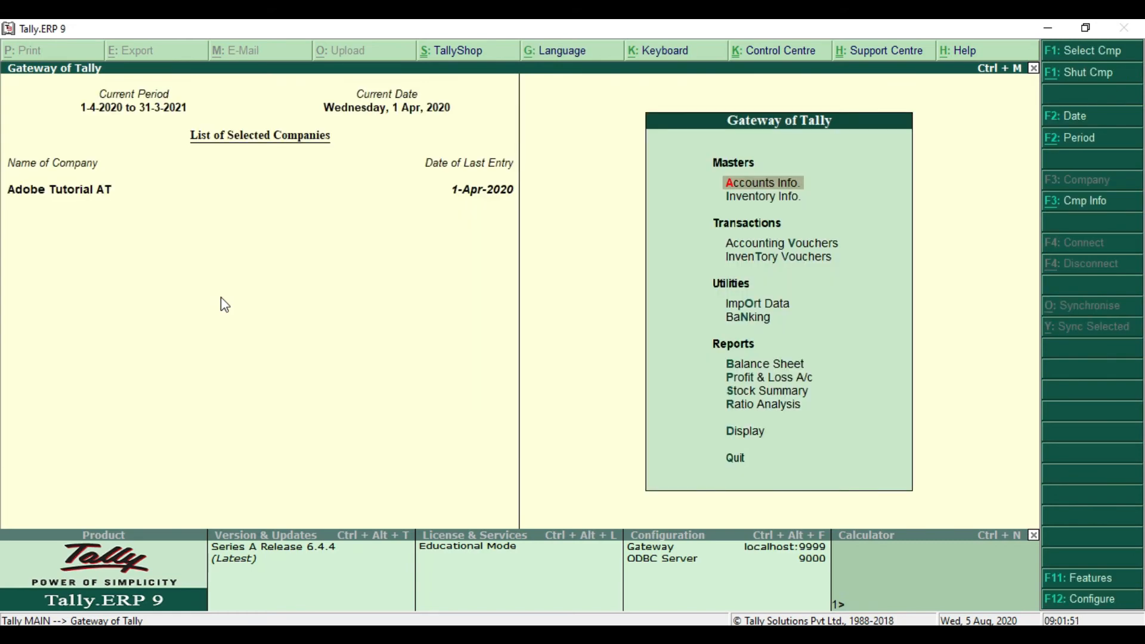
Step: Check the return transaction's invoice reference, returned item, quantity and party in the PDF, and switch back to Tally.ERP 9
{"action": "key", "text": "alt+Tab"}
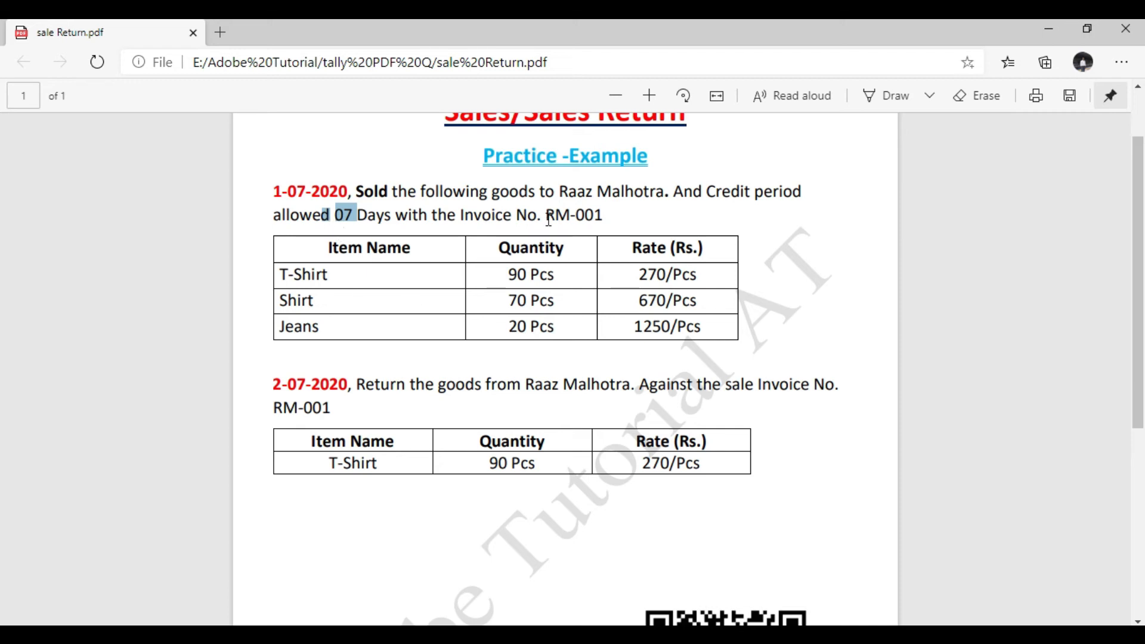
{"action": "left_click_drag", "start_coordinate": [548, 216], "coordinate": [613, 217]}
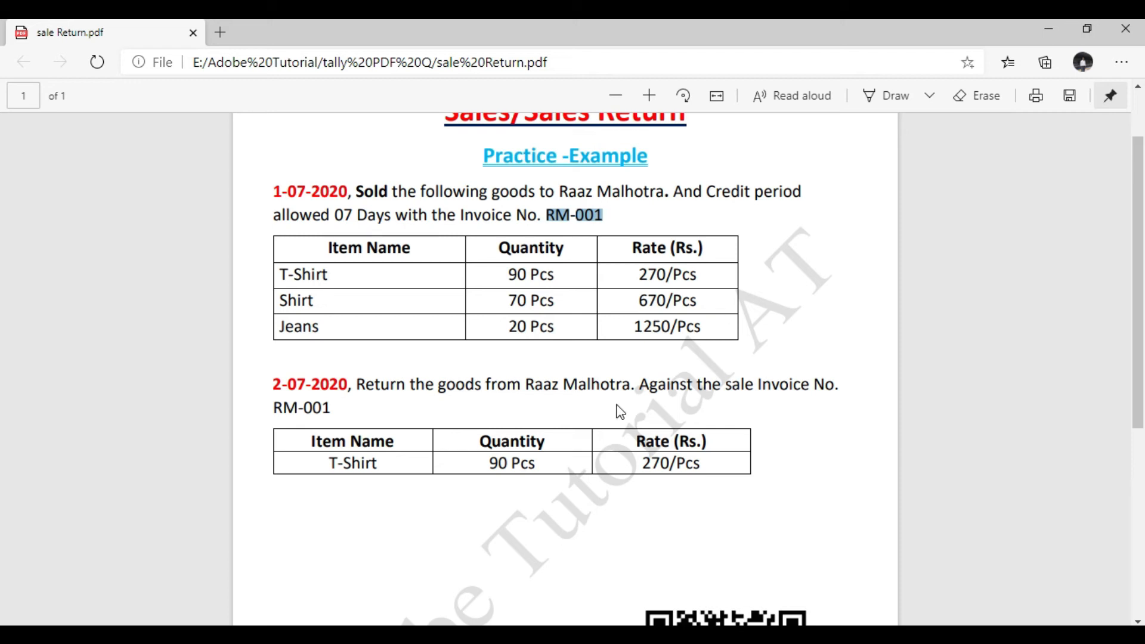
{"action": "left_click_drag", "start_coordinate": [323, 459], "coordinate": [537, 467]}
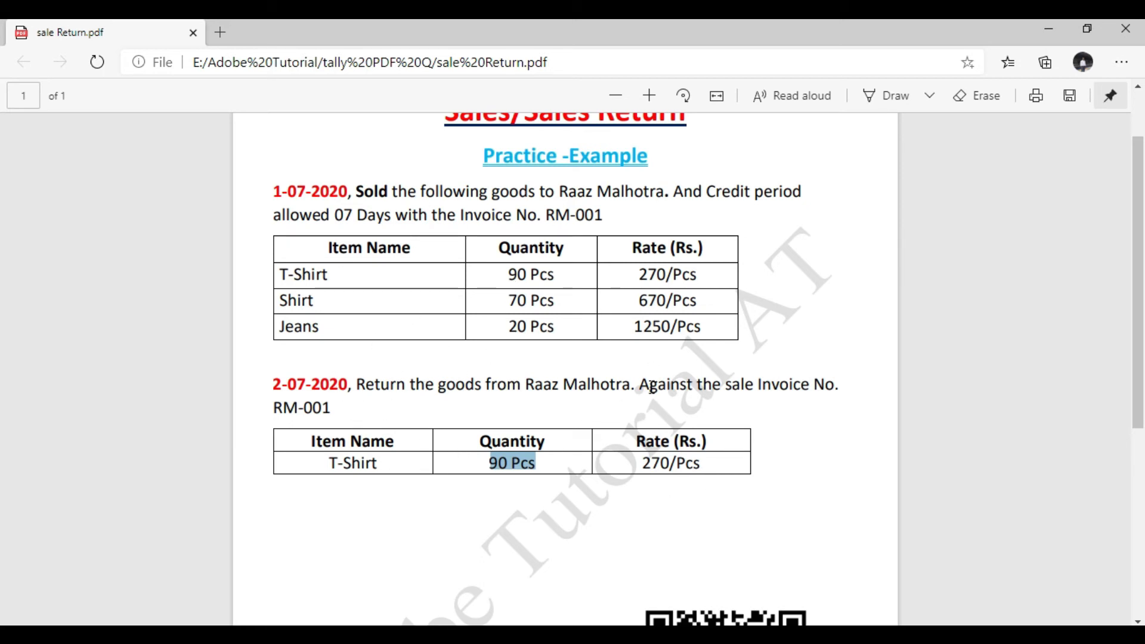
{"action": "left_click_drag", "start_coordinate": [527, 387], "coordinate": [631, 389]}
{"action": "key", "text": "alt+Tab"}
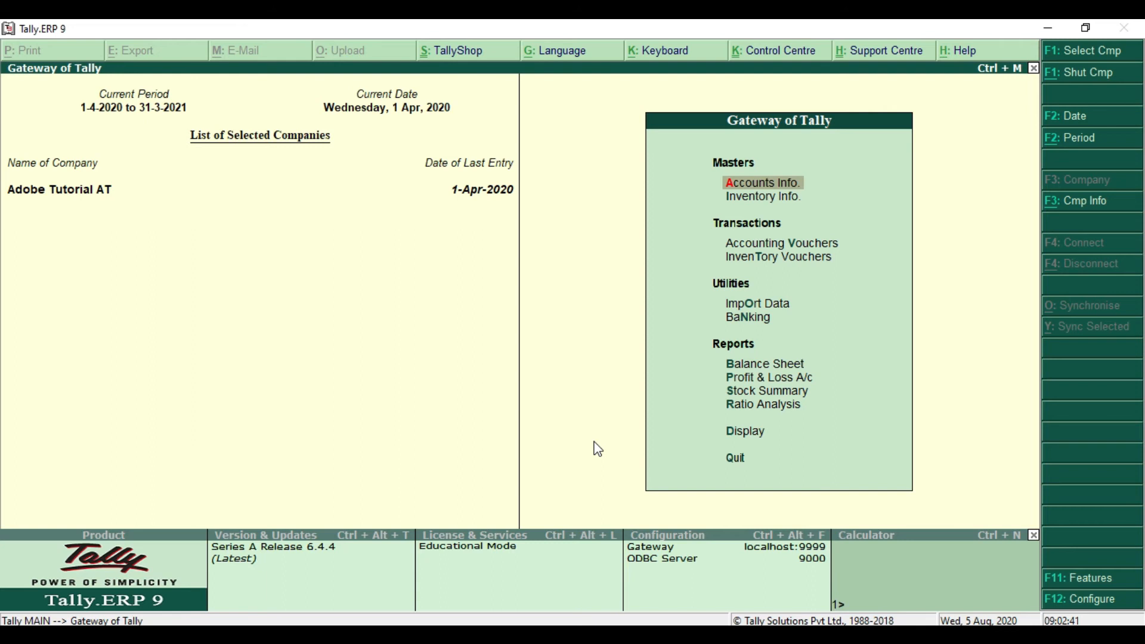
{"action": "key", "text": "Down"}
{"action": "key", "text": "Down"}
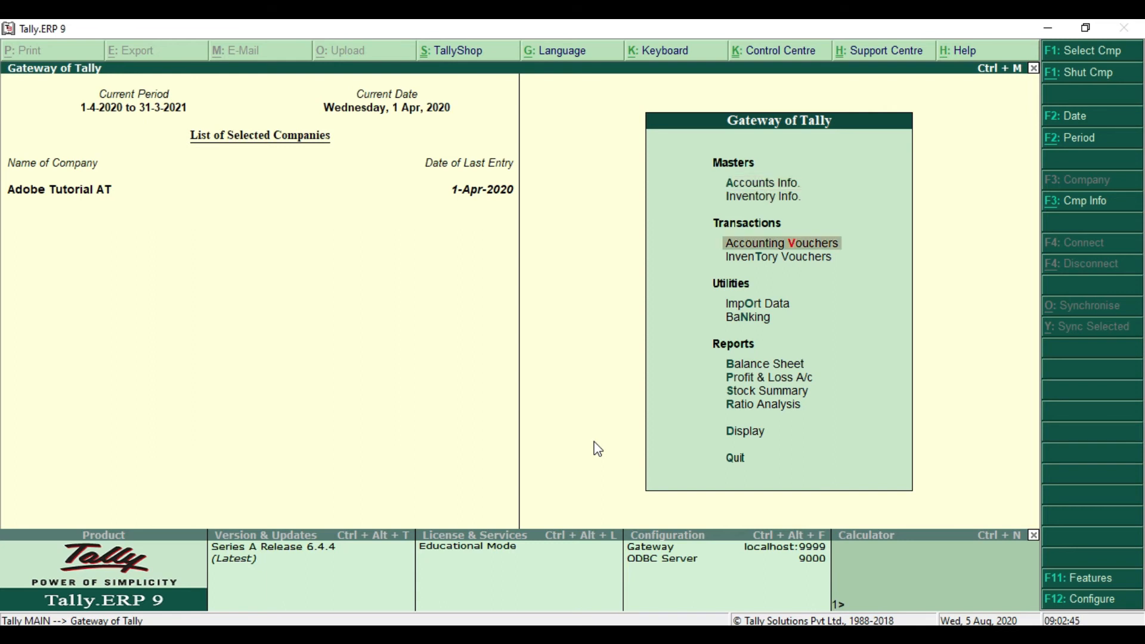
{"action": "key", "text": "Return"}
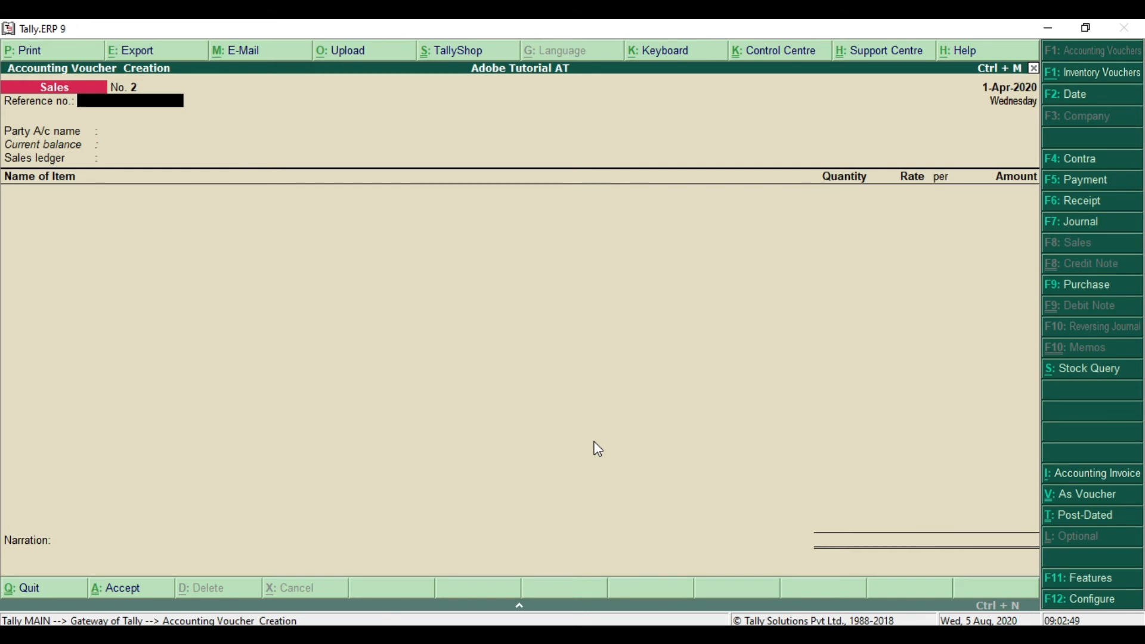
{"action": "key", "text": "Escape"}
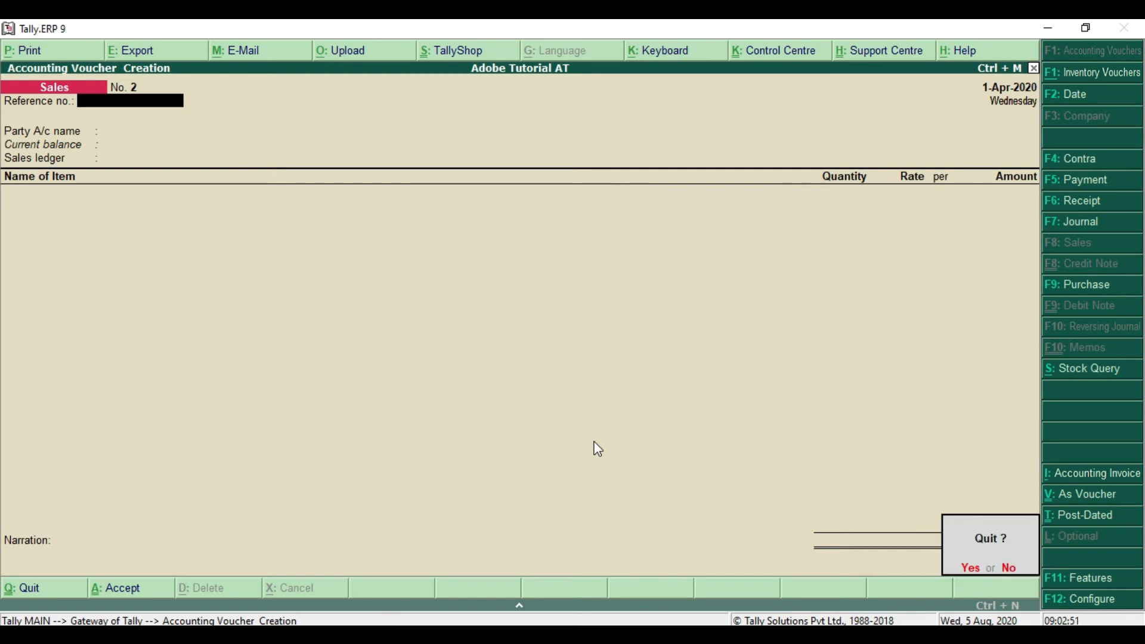
{"action": "key", "text": "Return"}
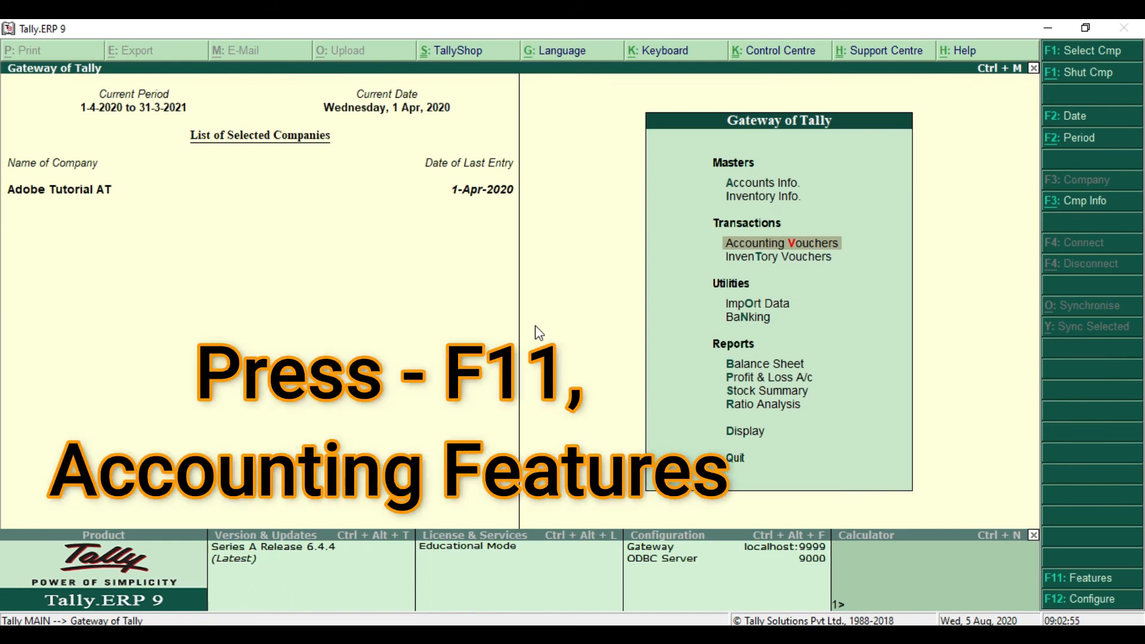
Step: Enable the use of debit and credit notes in the company's Accounting Features
{"action": "key", "text": "F11"}
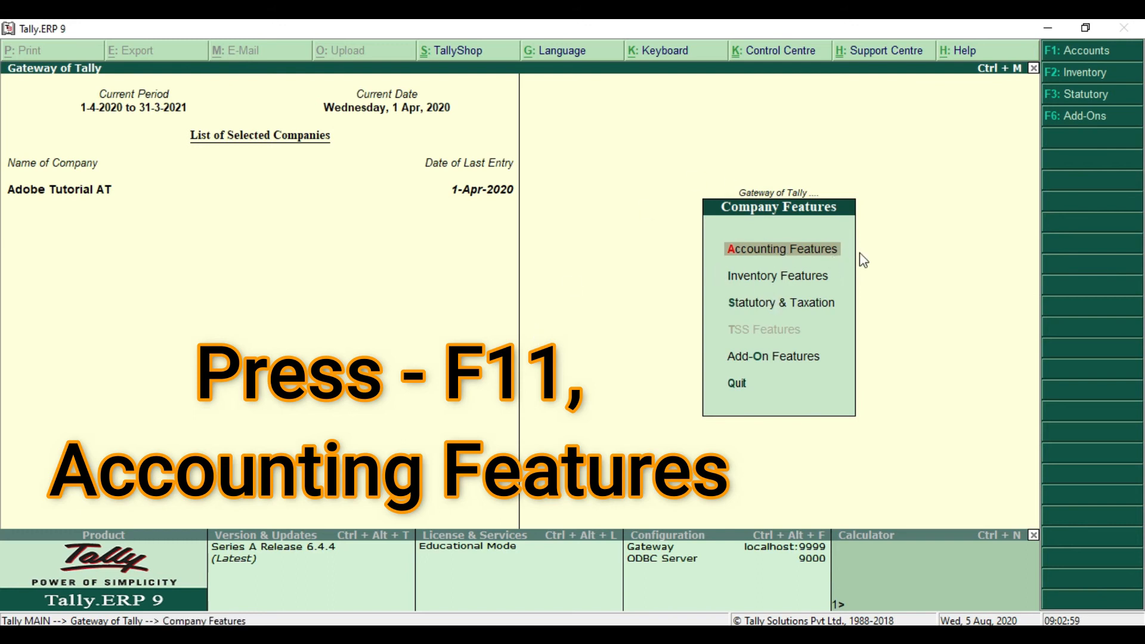
{"action": "key", "text": "Return"}
{"action": "key", "text": "Return"}
{"action": "key", "text": "Return"}
{"action": "key", "text": "Return"}
{"action": "key", "text": "Return"}
{"action": "key", "text": "Return"}
{"action": "key", "text": "Return"}
{"action": "key", "text": "Return"}
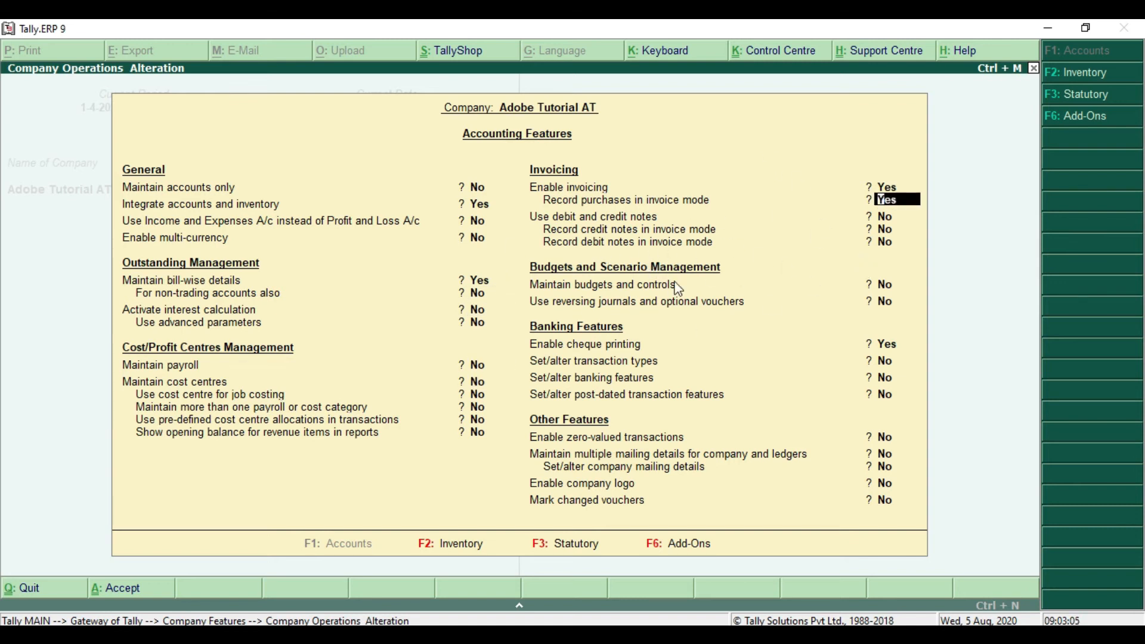
{"action": "key", "text": "Return"}
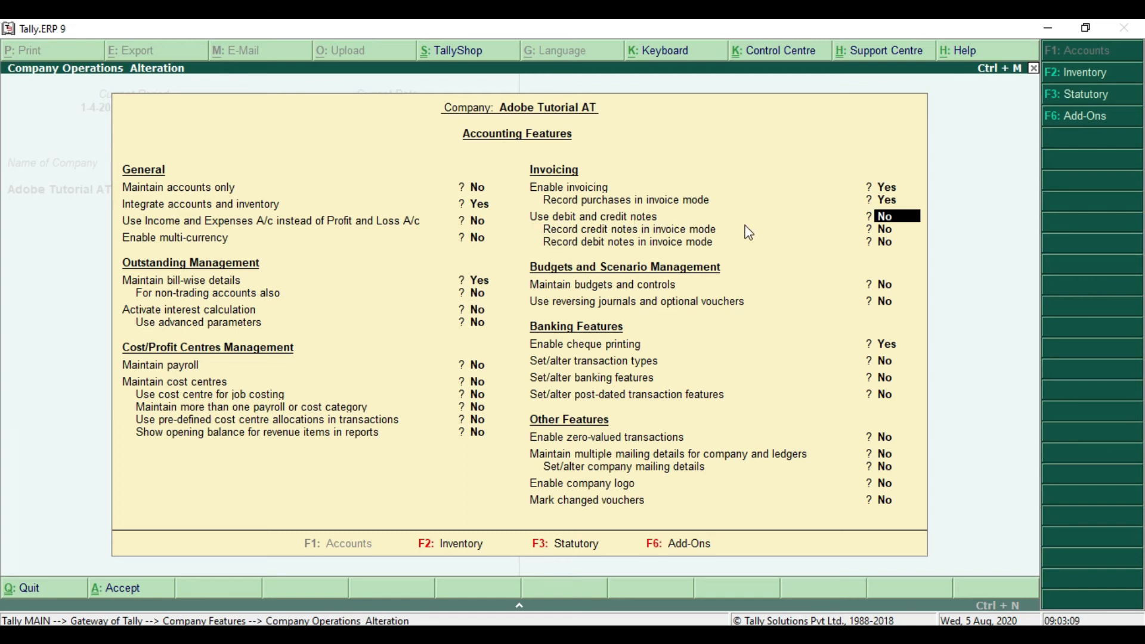
{"action": "key", "text": "y"}
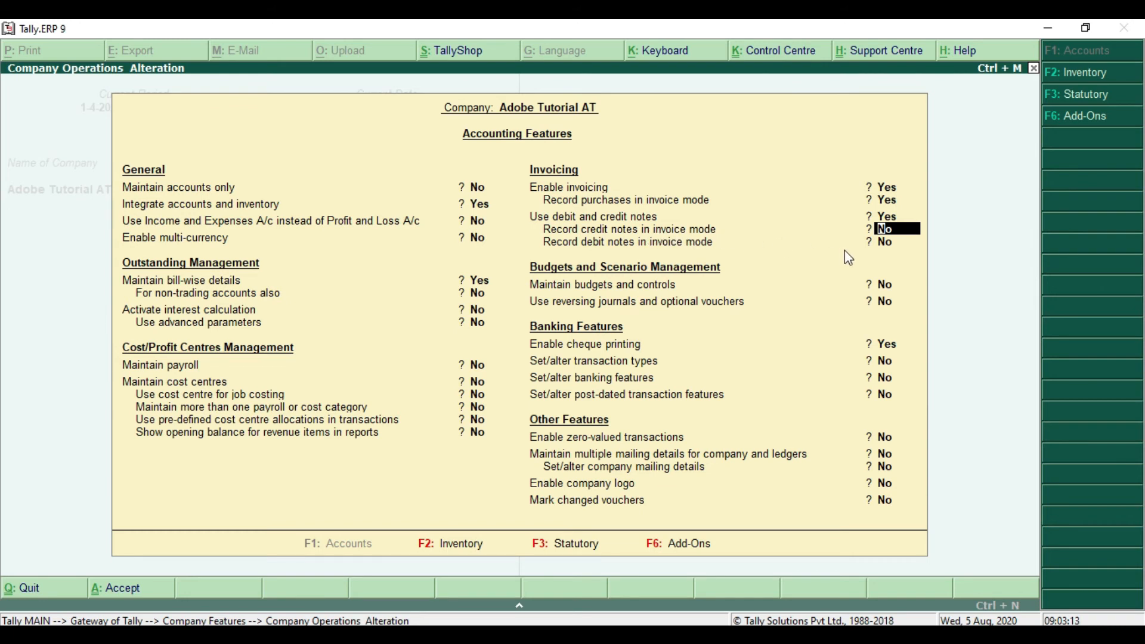
Step: Enable recording both credit notes and debit notes in invoice mode, save the accounting features, and return to the Gateway of Tally
{"action": "key", "text": "y"}
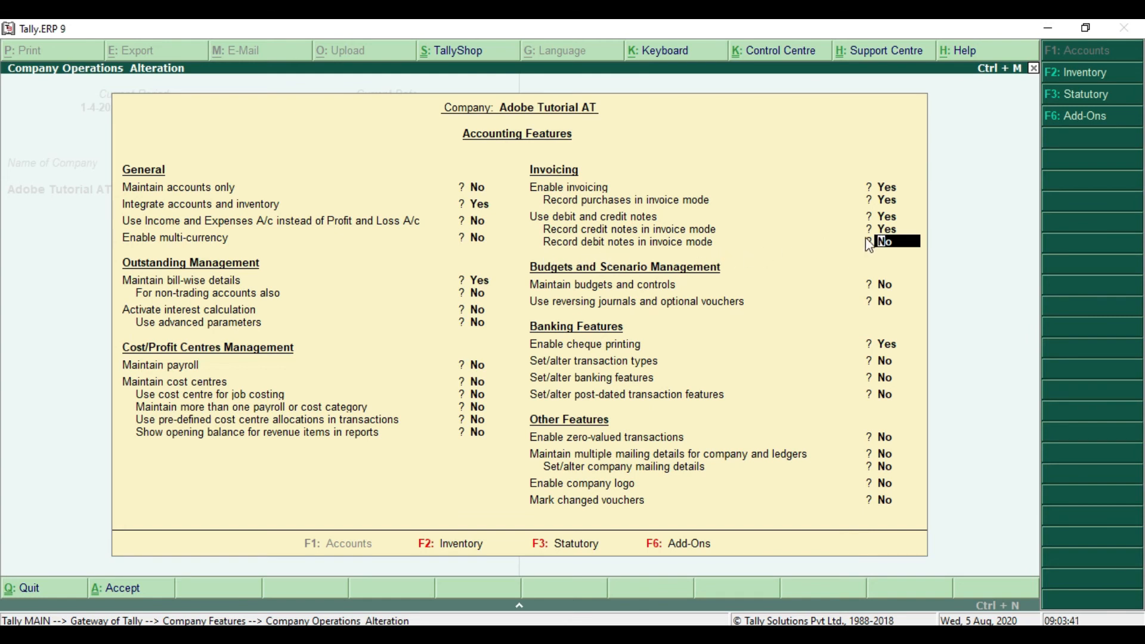
{"action": "key", "text": "y"}
{"action": "key", "text": "Return"}
{"action": "key", "text": "Return"}
{"action": "key", "text": "Return"}
{"action": "key", "text": "Return"}
{"action": "key", "text": "Return"}
{"action": "key", "text": "Return"}
{"action": "key", "text": "Return"}
{"action": "key", "text": "Return"}
{"action": "key", "text": "Return"}
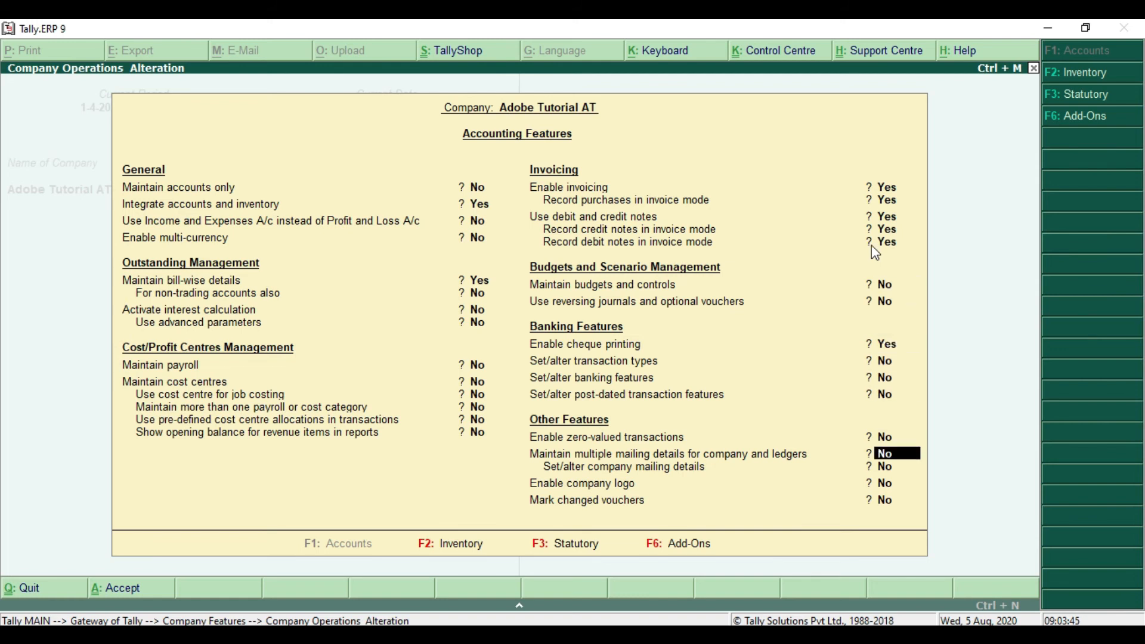
{"action": "key", "text": "Return"}
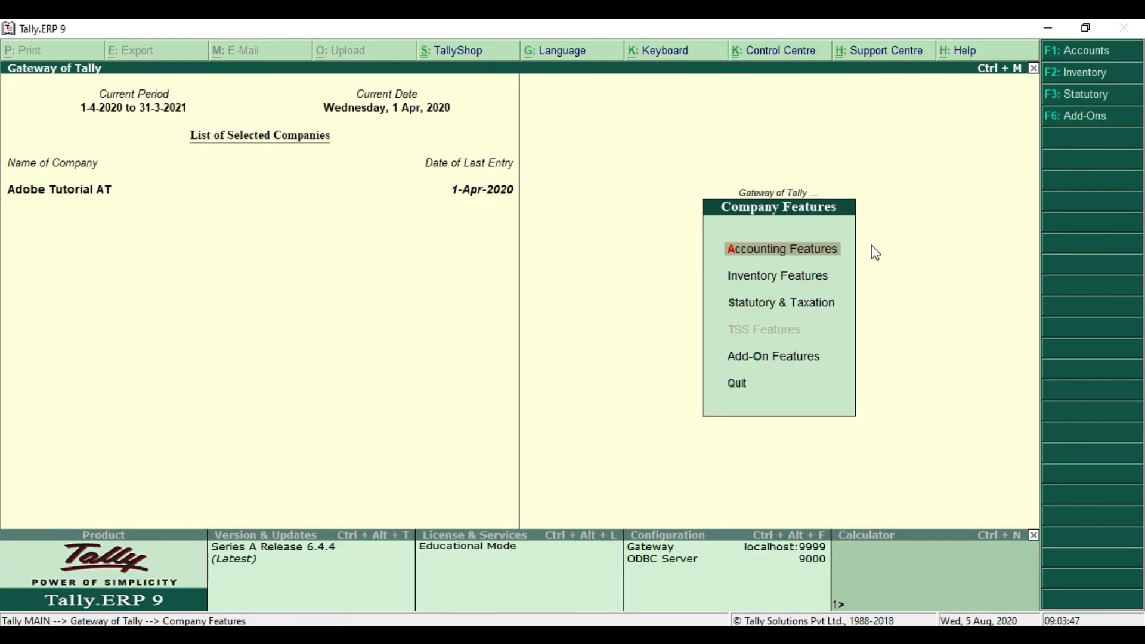
{"action": "key", "text": "Escape"}
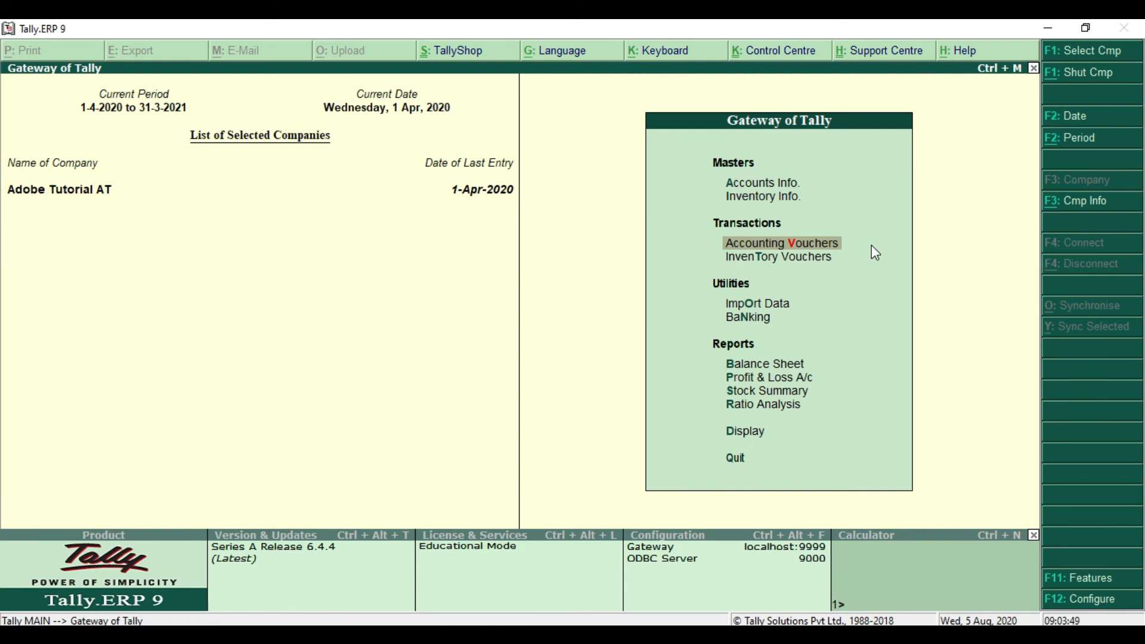
Step: Start a Credit Note in Accounting Vouchers, leaving the original invoice number and date blank
{"action": "left_click", "coordinate": [843, 252]}
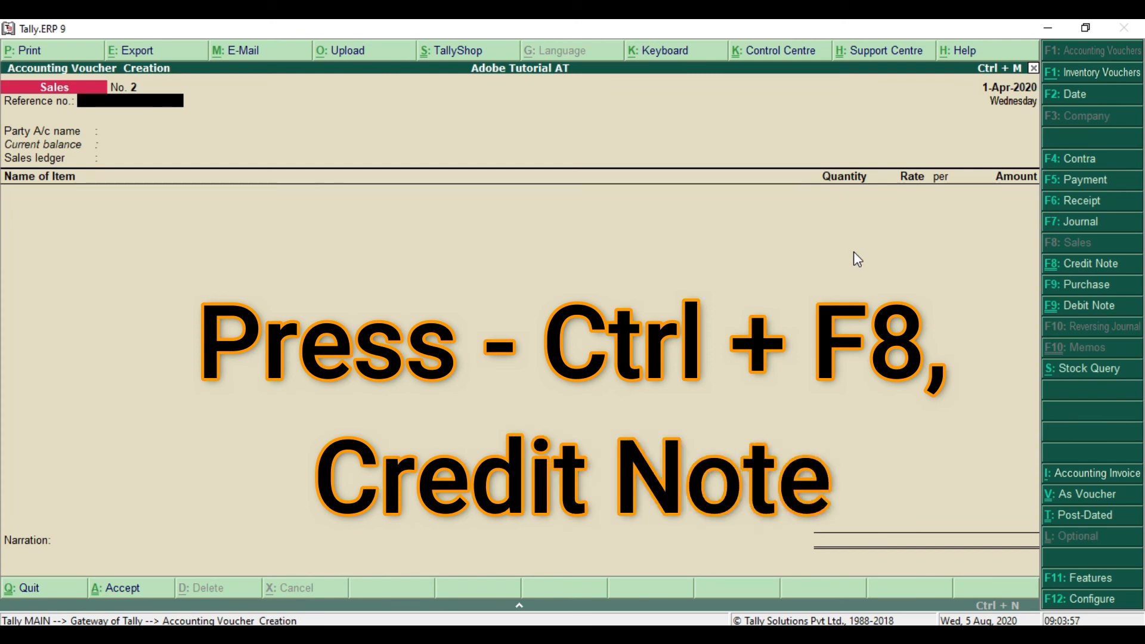
{"action": "key", "text": "ctrl+F8"}
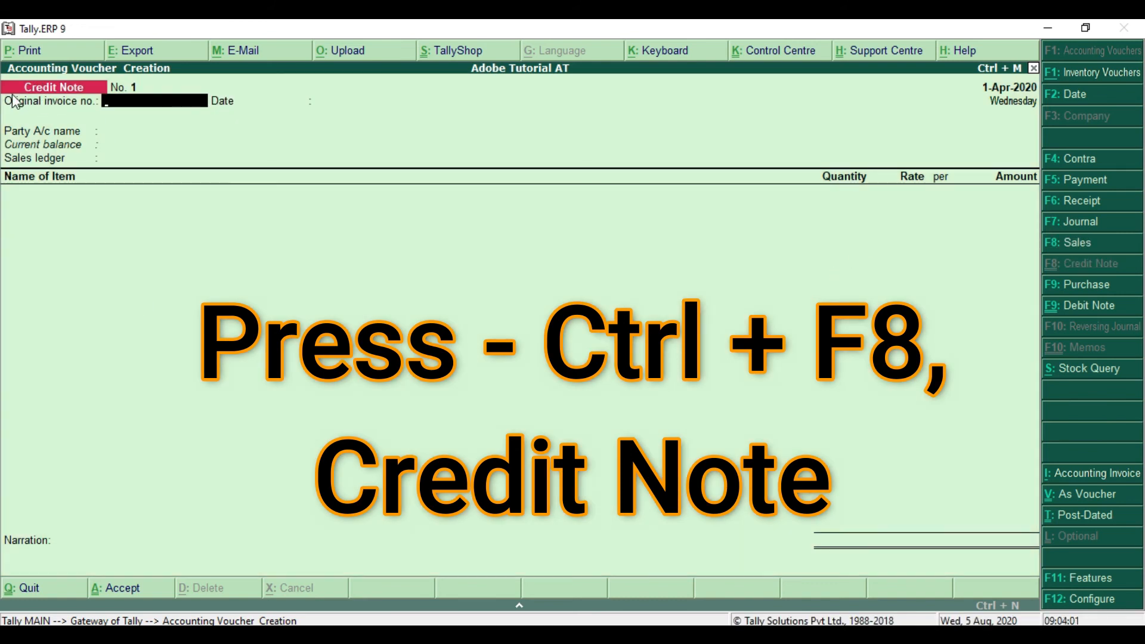
{"action": "key", "text": "Return"}
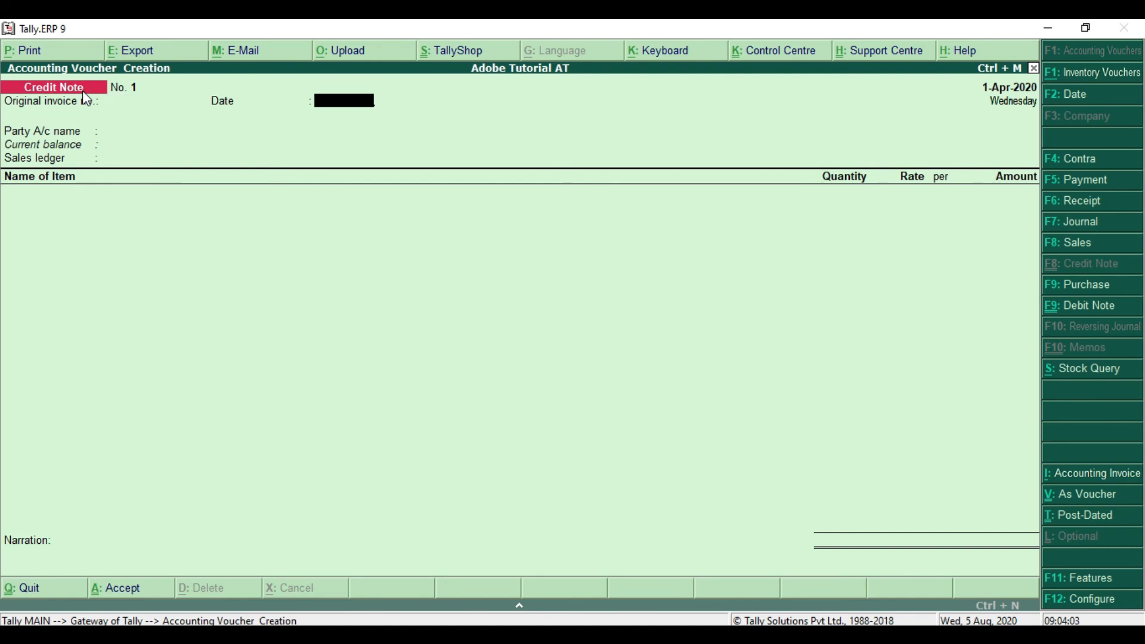
{"action": "key", "text": "Return"}
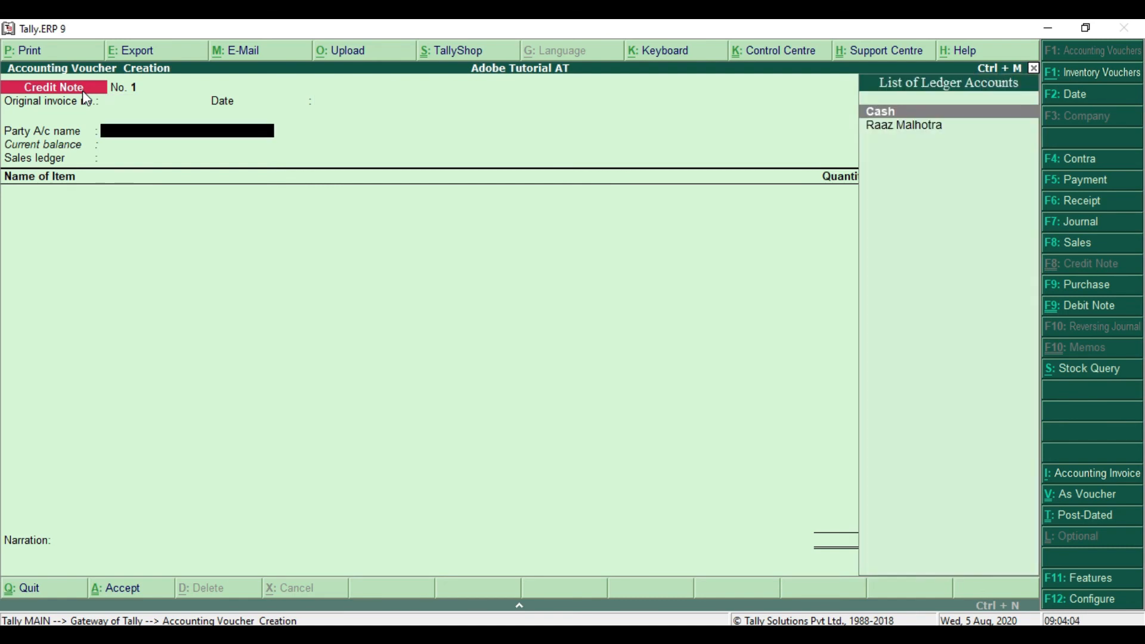
Step: Choose the returning customer as the party account, accept the default party details, and select Sale as the sales ledger
{"action": "left_click", "coordinate": [936, 128]}
{"action": "key", "text": "Return"}
{"action": "key", "text": "Return"}
{"action": "key", "text": "Return"}
{"action": "key", "text": "Return"}
{"action": "key", "text": "Return"}
{"action": "key", "text": "Return"}
{"action": "key", "text": "Return"}
{"action": "key", "text": "Return"}
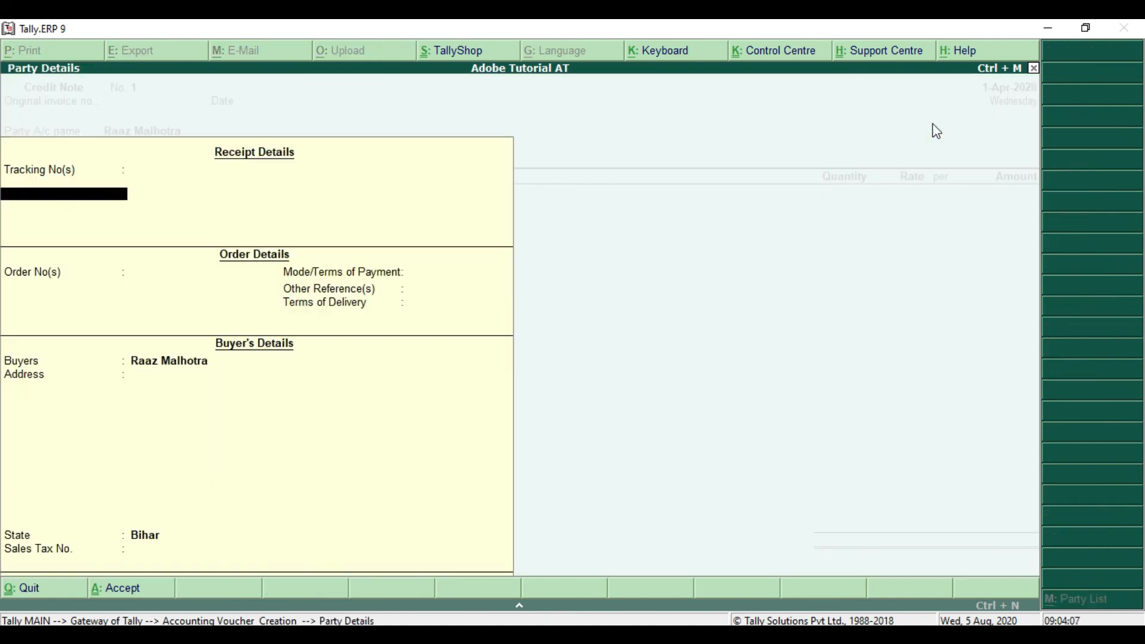
{"action": "key", "text": "Return"}
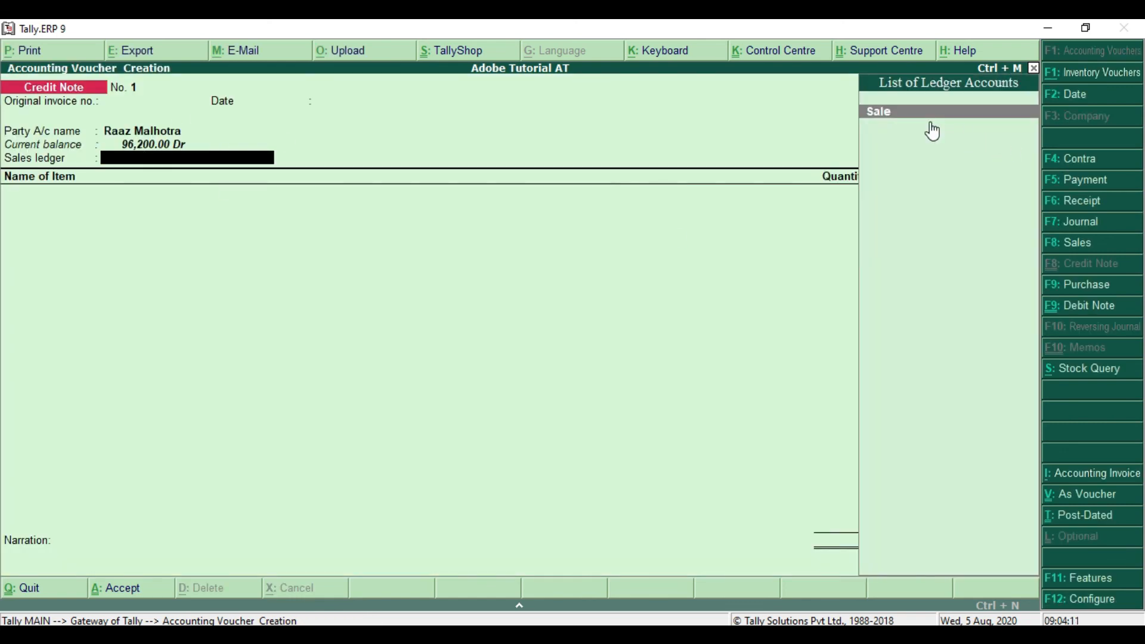
{"action": "key", "text": "Return"}
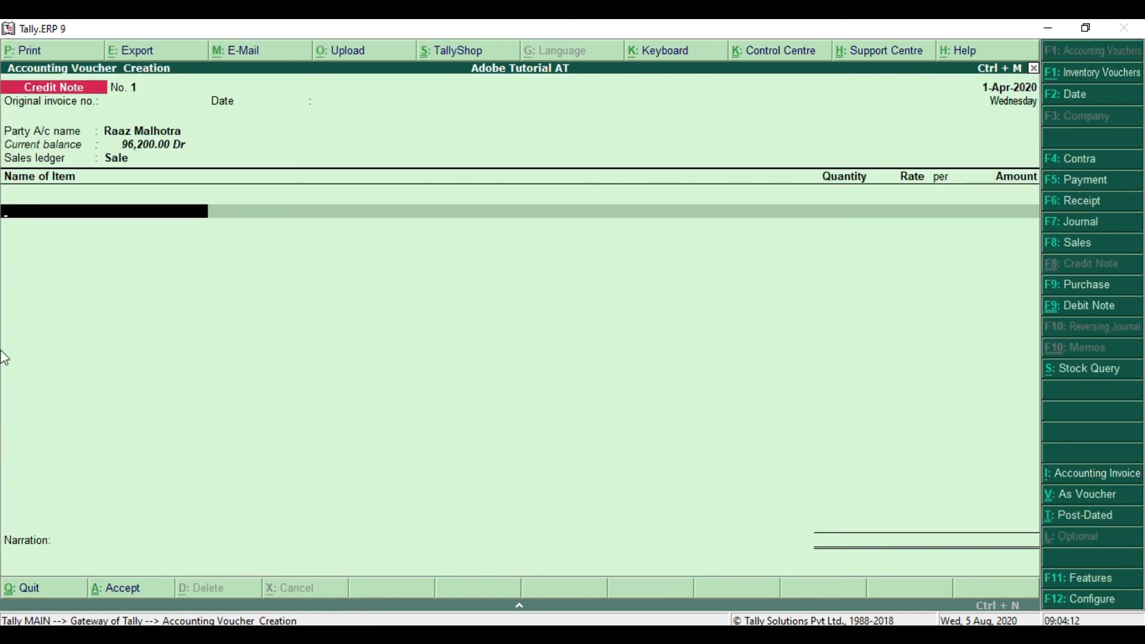
Step: Check the returned item in the PDF, enter it in the Credit Note as T-Shirt, 90 Pcs at a rate of 270, and end the item list
{"action": "key", "text": "alt+Tab"}
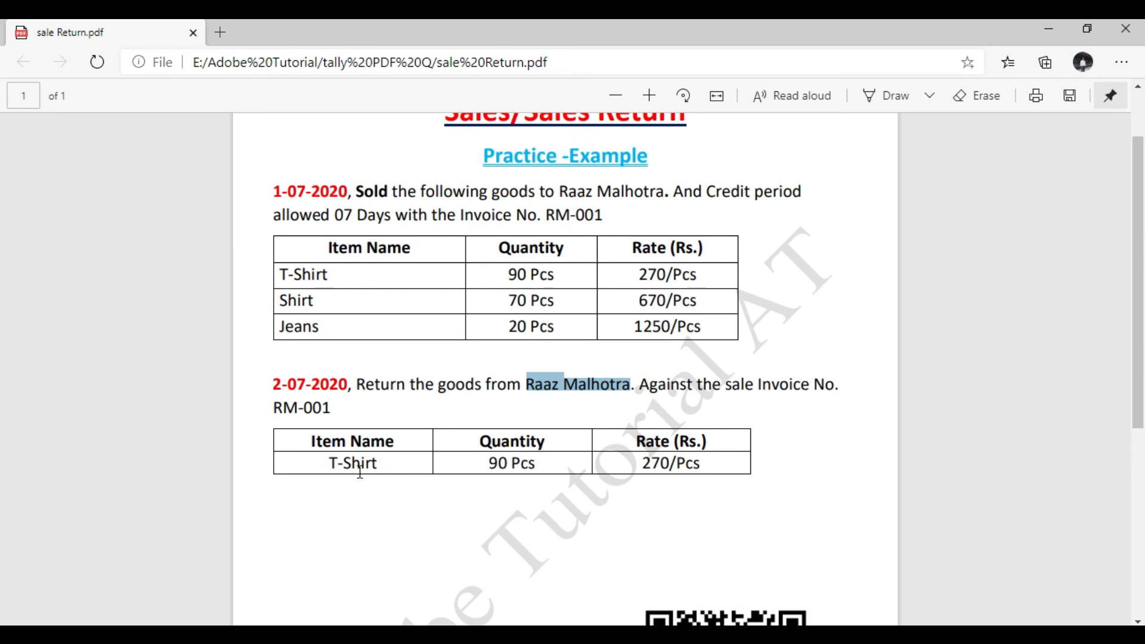
{"action": "key", "text": "alt+Tab"}
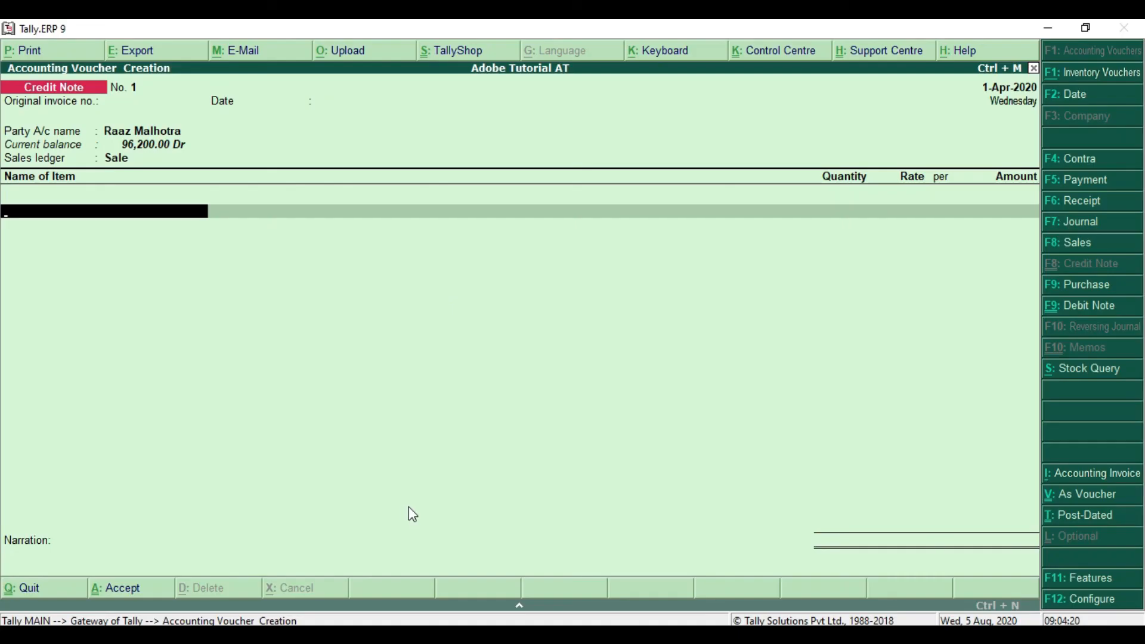
{"action": "type", "text": "T"}
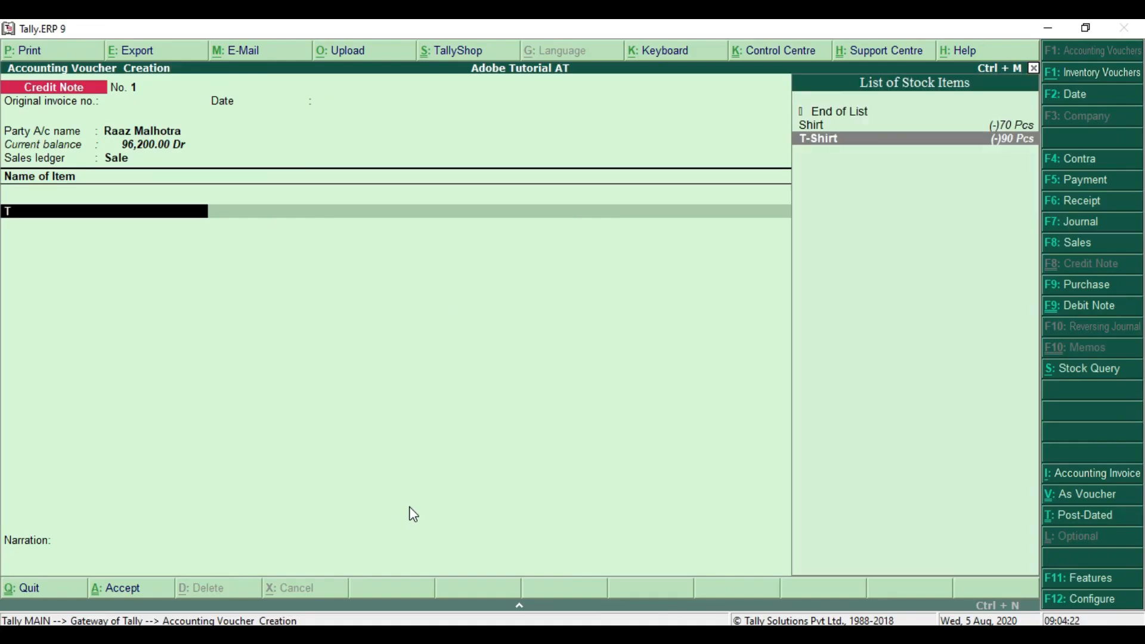
{"action": "key", "text": "Return"}
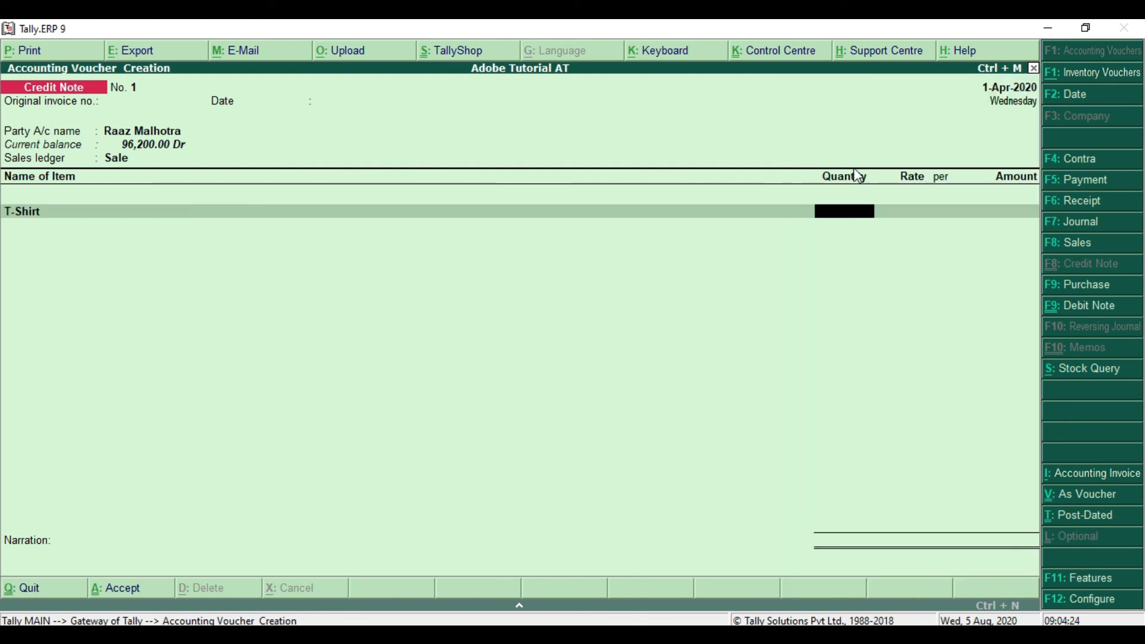
{"action": "type", "text": "90"}
{"action": "key", "text": "Return"}
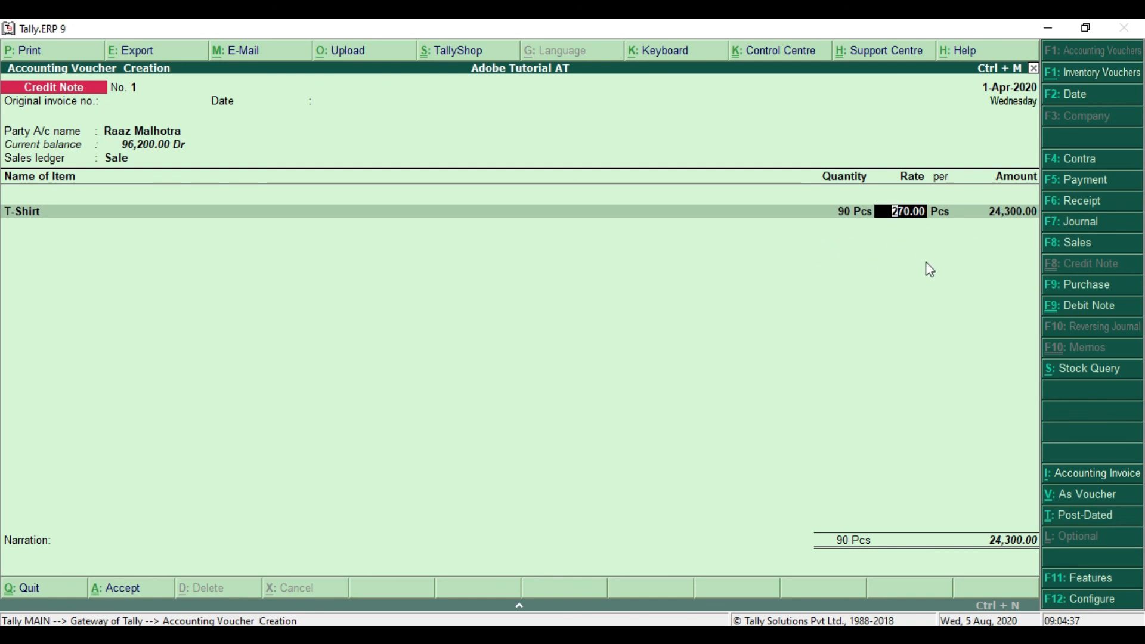
{"action": "key", "text": "Return"}
{"action": "key", "text": "Return"}
{"action": "key", "text": "Return"}
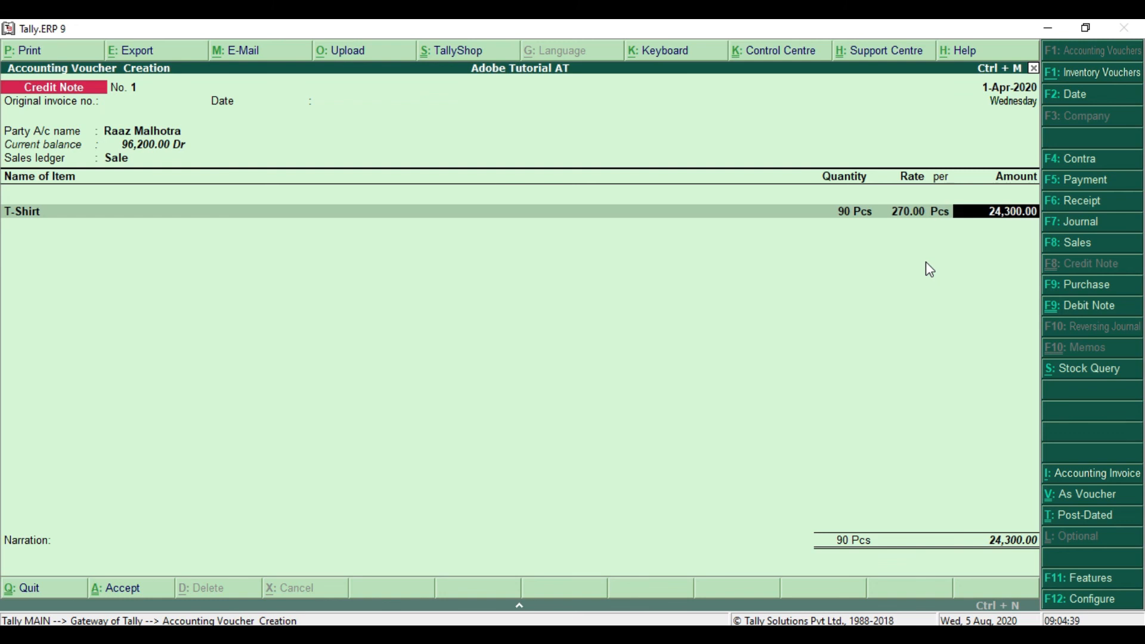
{"action": "key", "text": "Return"}
{"action": "key", "text": "Return"}
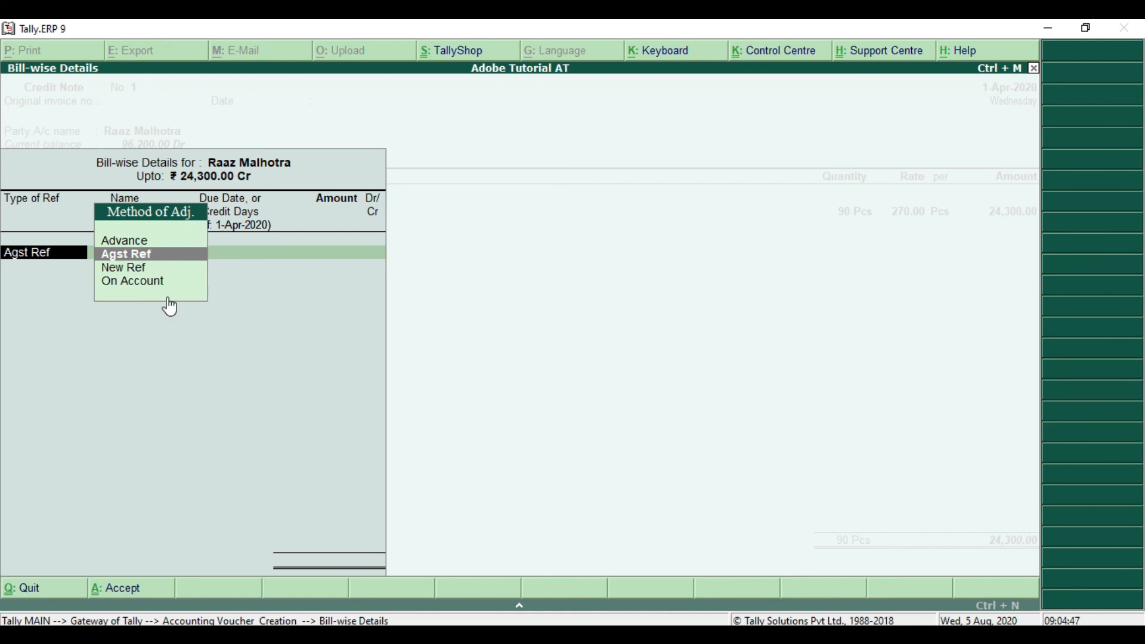
Step: Compare the return's invoice reference with the original sale's invoice number in the PDF, and switch back to Tally.ERP 9
{"action": "key", "text": "alt+Tab"}
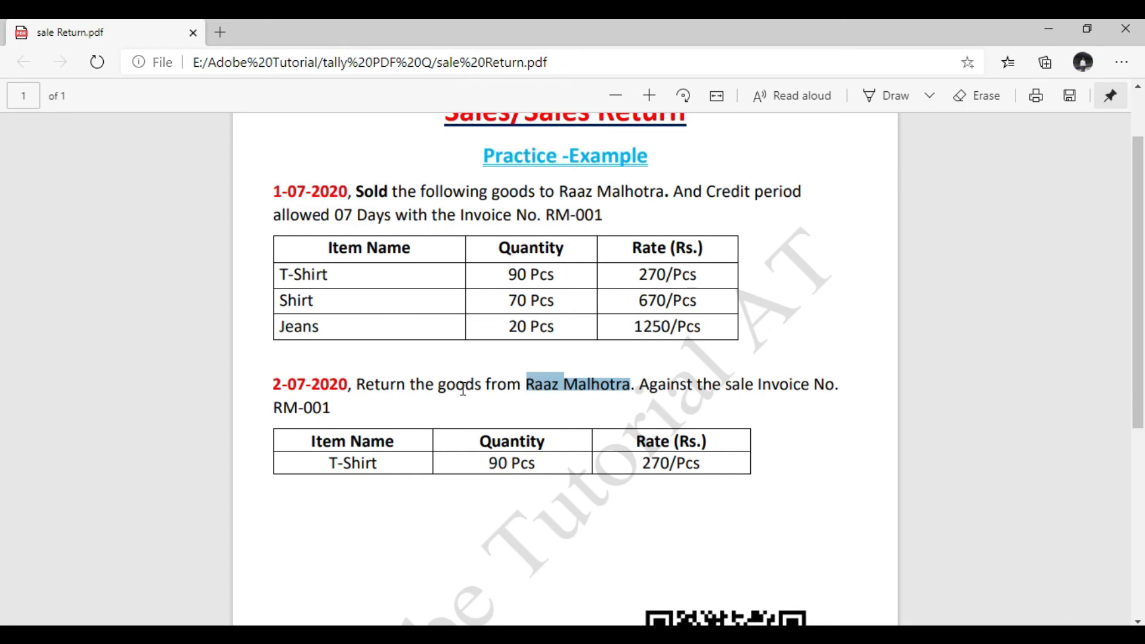
{"action": "left_click_drag", "start_coordinate": [278, 407], "coordinate": [332, 409]}
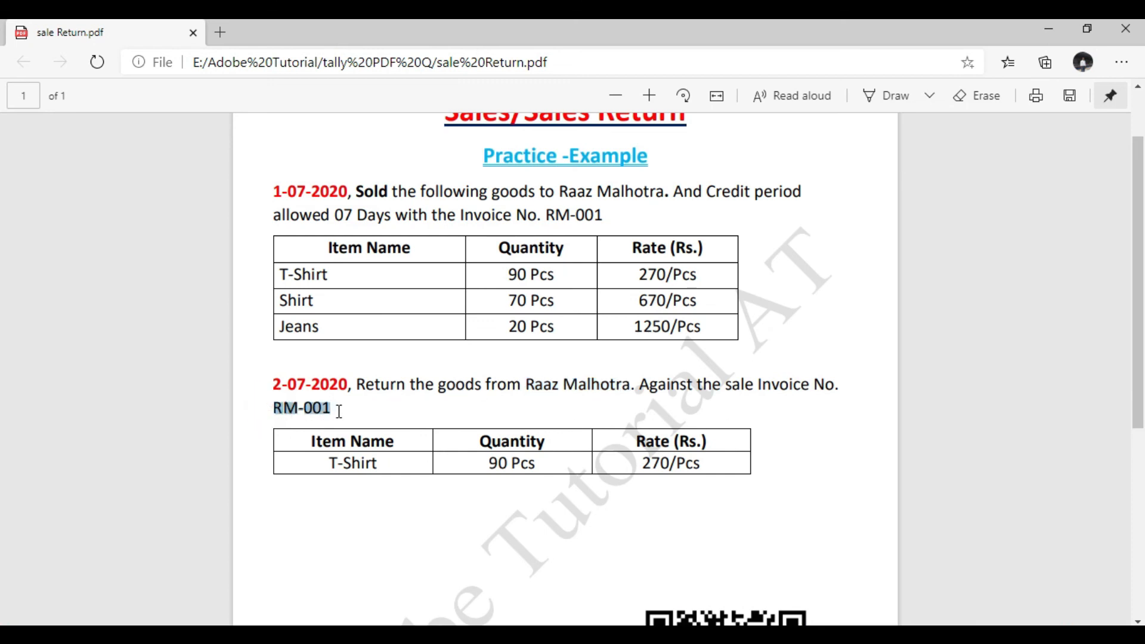
{"action": "left_click_drag", "start_coordinate": [543, 216], "coordinate": [603, 216]}
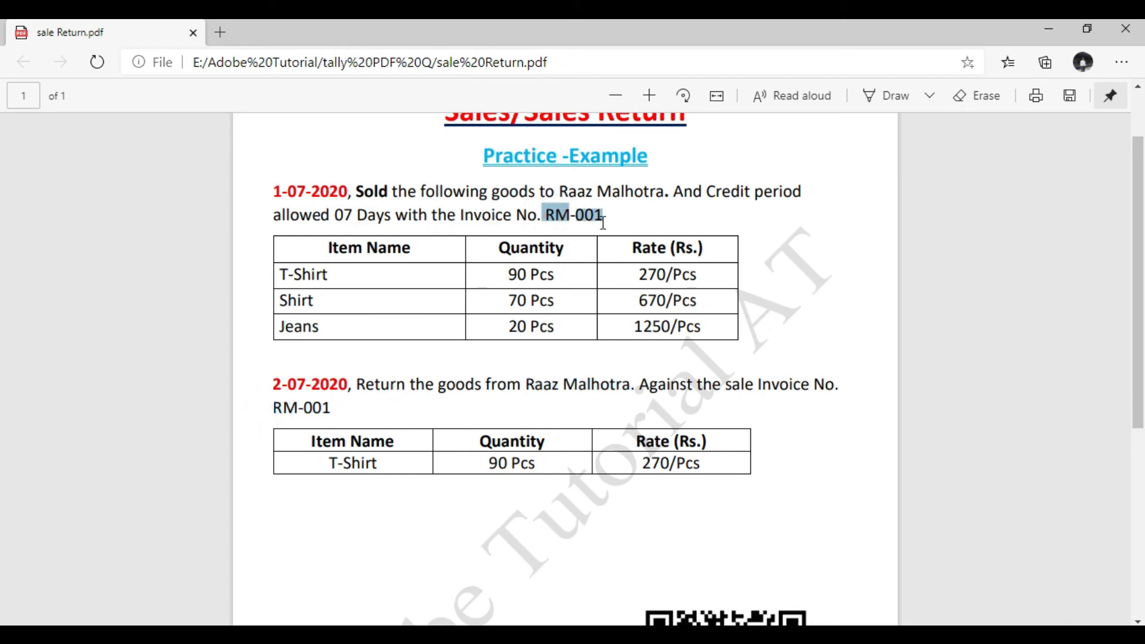
{"action": "left_click", "coordinate": [536, 228]}
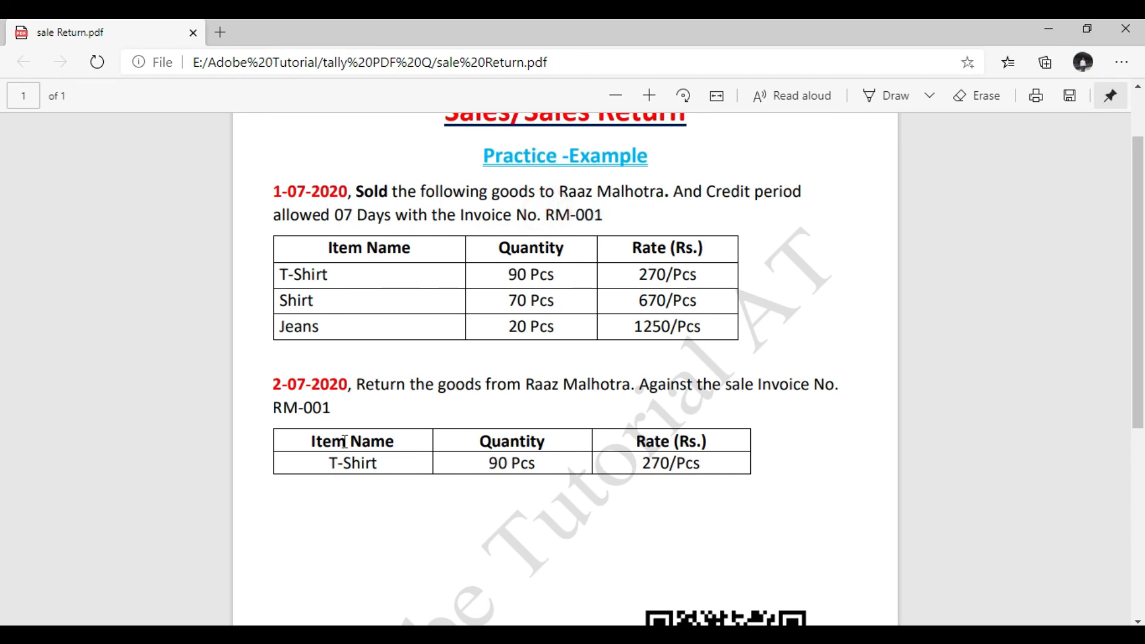
{"action": "key", "text": "alt+Tab"}
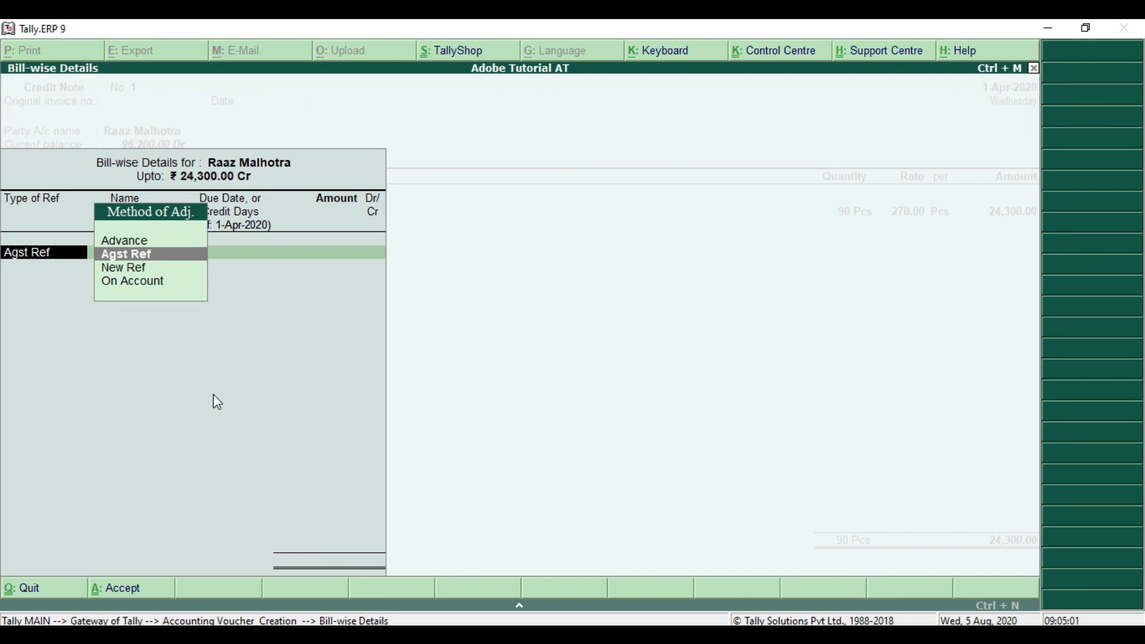
Step: Adjust the full return amount as Agst Ref against the pending bill Rm-001 and save the Credit Note
{"action": "key", "text": "Return"}
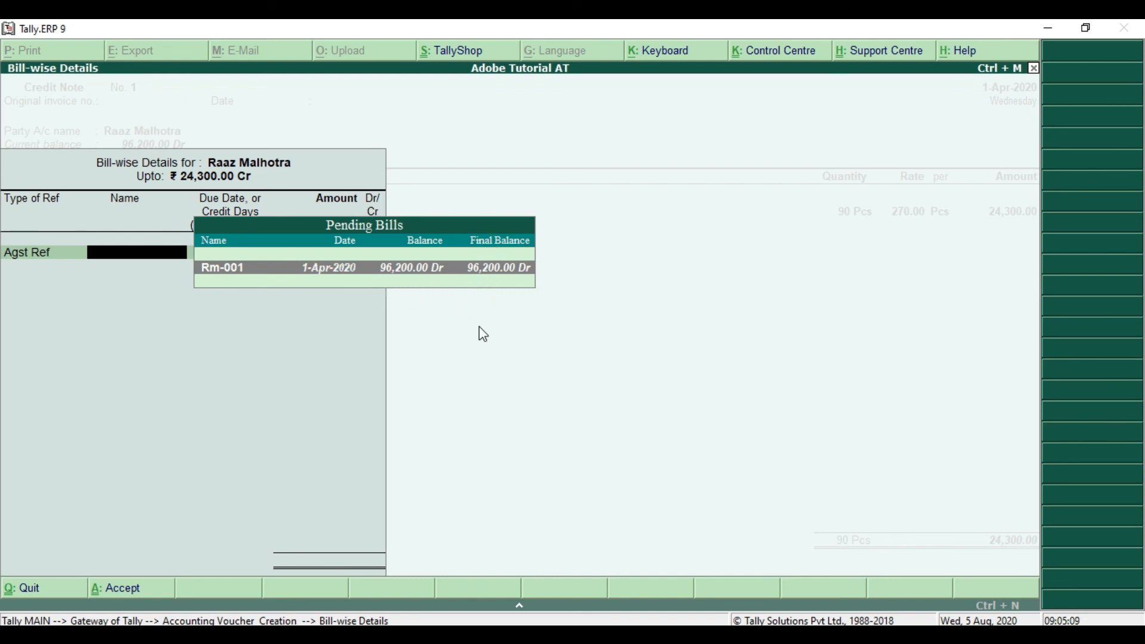
{"action": "key", "text": "Return"}
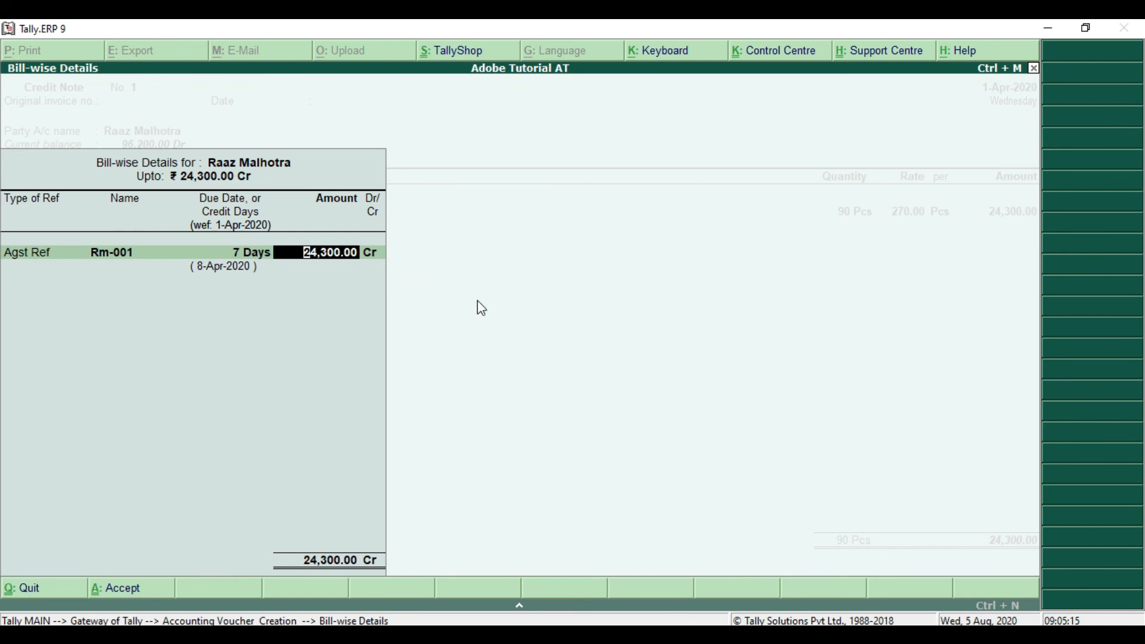
{"action": "key", "text": "Return"}
{"action": "key", "text": "Return"}
{"action": "key", "text": "Return"}
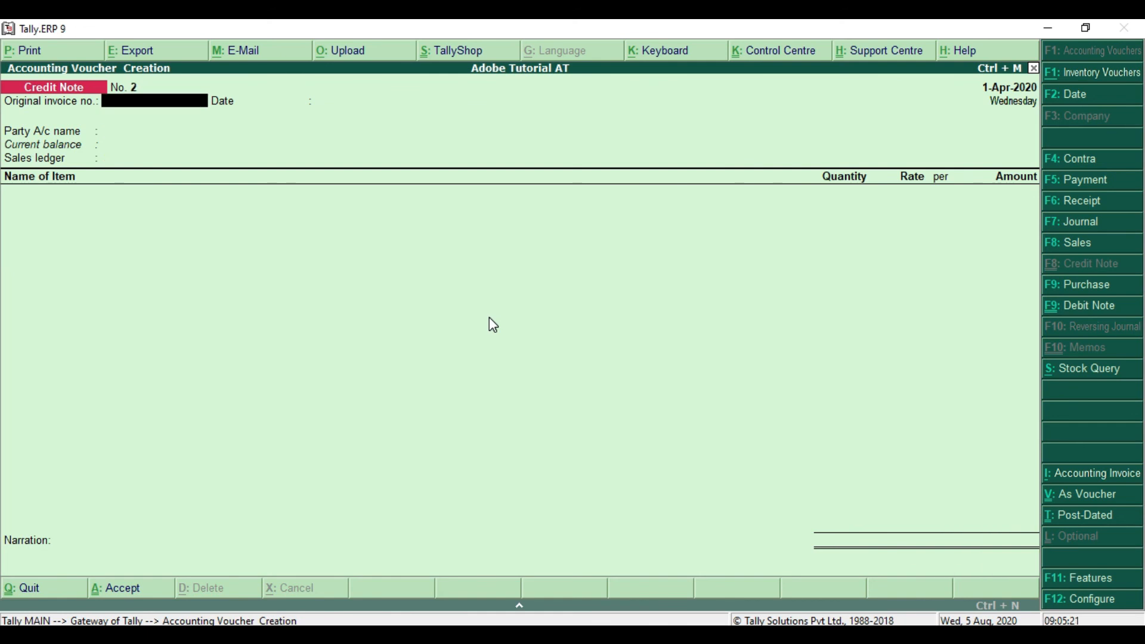
Step: Leave Credit Note entry and highlight Accounts Info. in the Gateway of Tally
{"action": "key", "text": "Escape"}
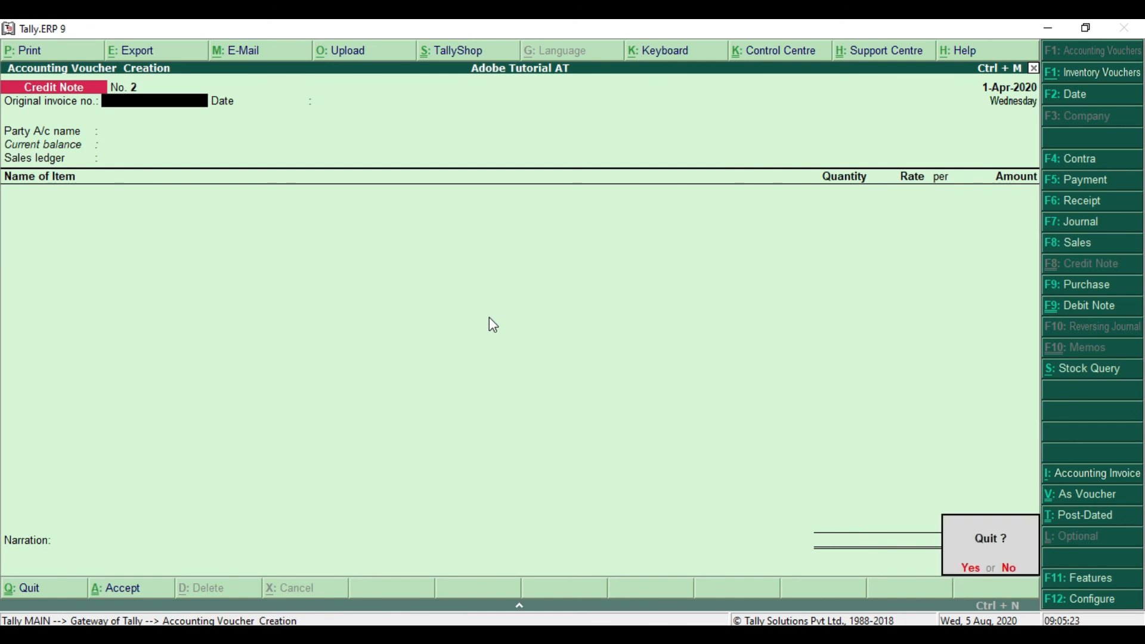
{"action": "key", "text": "Return"}
{"action": "key", "text": "Up"}
{"action": "key", "text": "Up"}
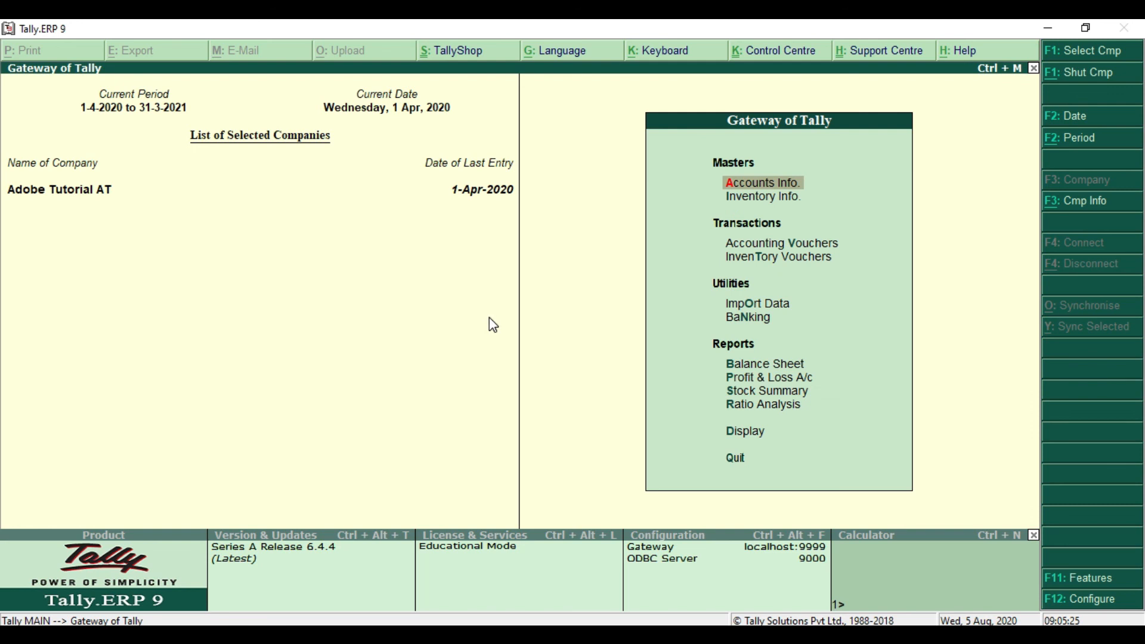